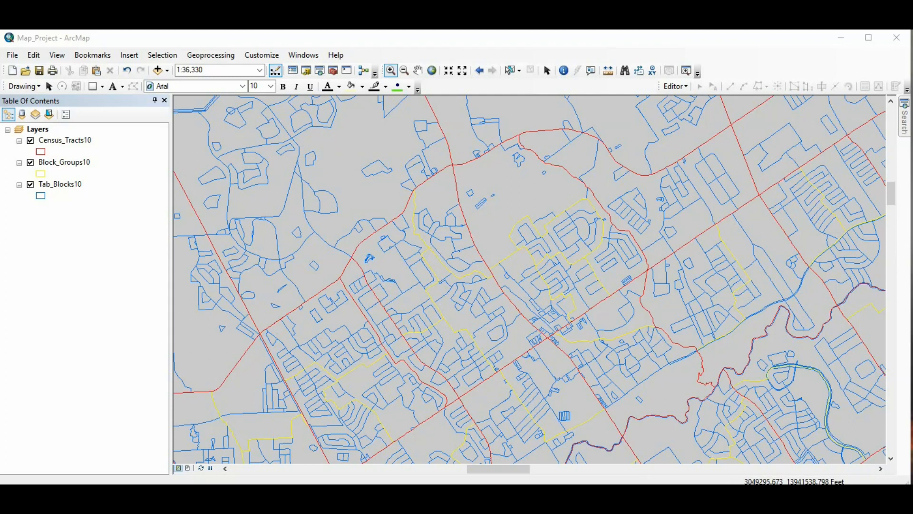
View the American FactFinder screenshot in Snipping Tool and the Census web page about its decommissioning, minimizing each window.
{"action": "key", "text": "alt+Tab"}
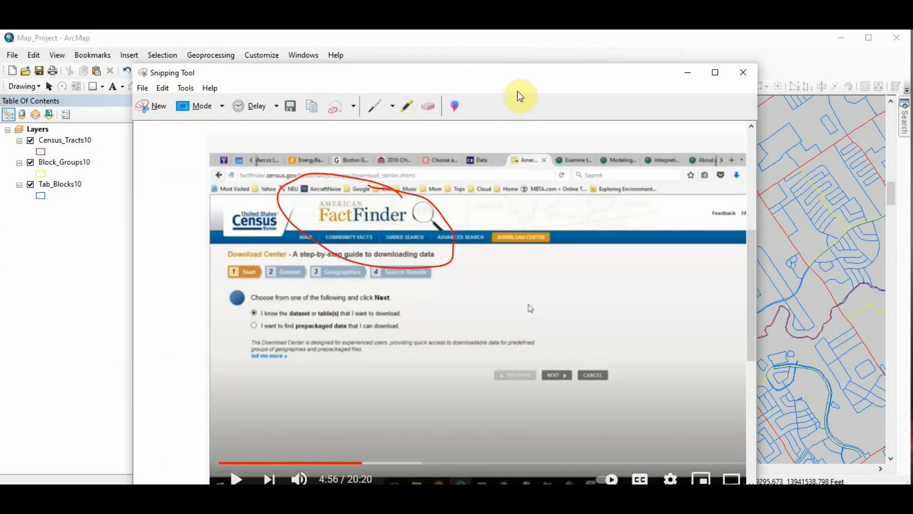
{"action": "left_click_drag", "start_coordinate": [517, 79], "coordinate": [531, 61]}
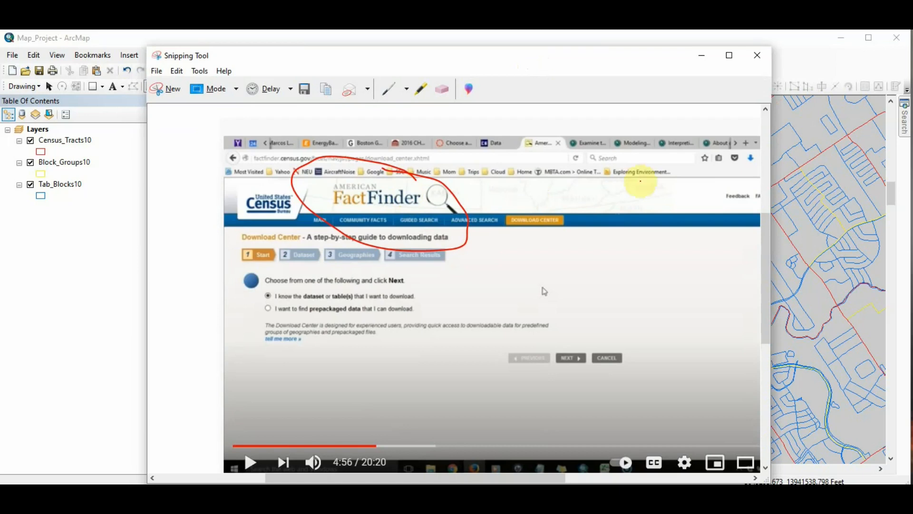
{"action": "left_click", "coordinate": [711, 60]}
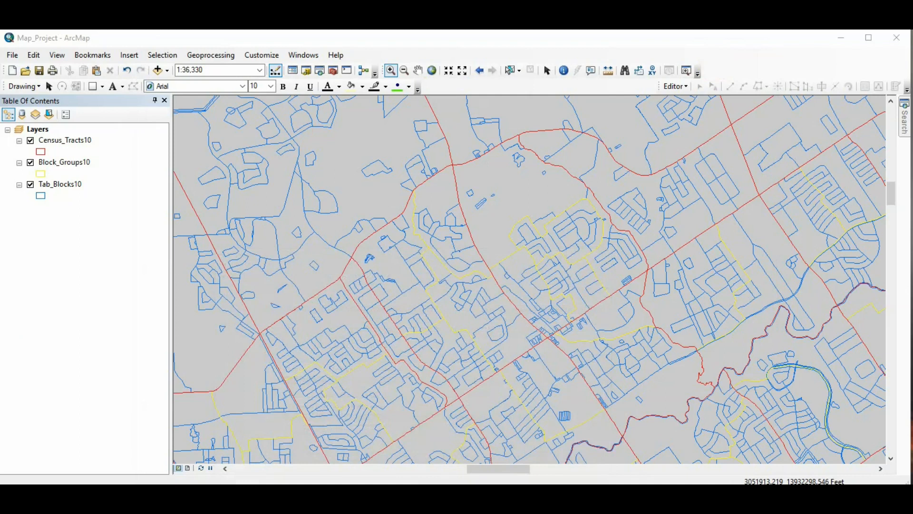
{"action": "left_click", "coordinate": [247, 495]}
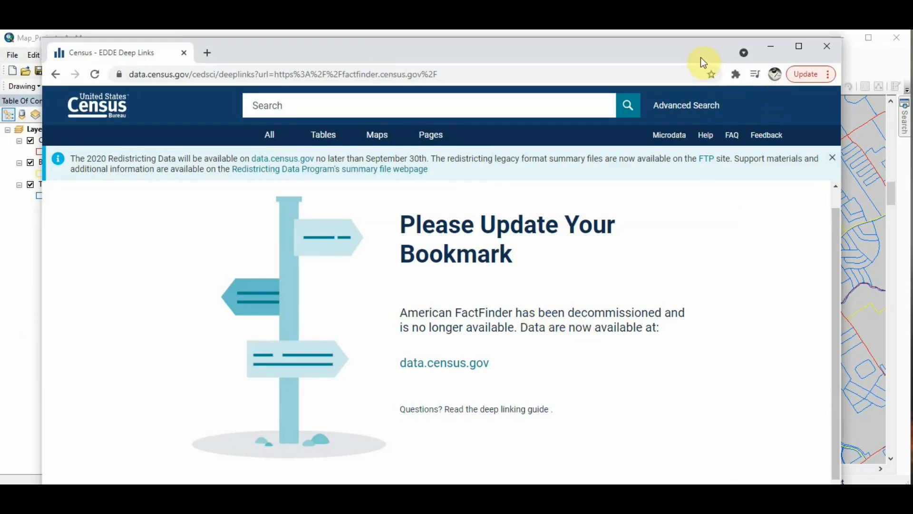
{"action": "left_click", "coordinate": [770, 47]}
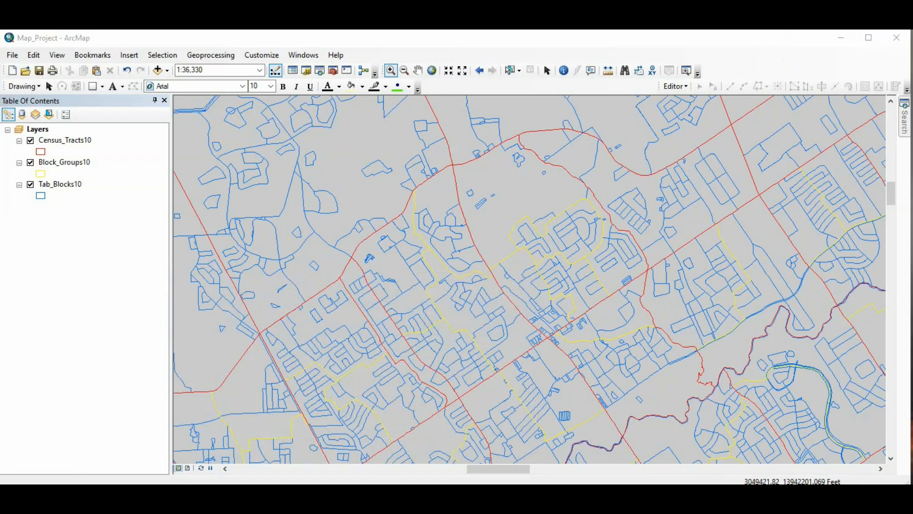
Review the 2020 section of the Census TIGER/Line Shapefiles web page in the browser, and minimize the window.
{"action": "left_click_drag", "start_coordinate": [0, 45], "coordinate": [670, 60]}
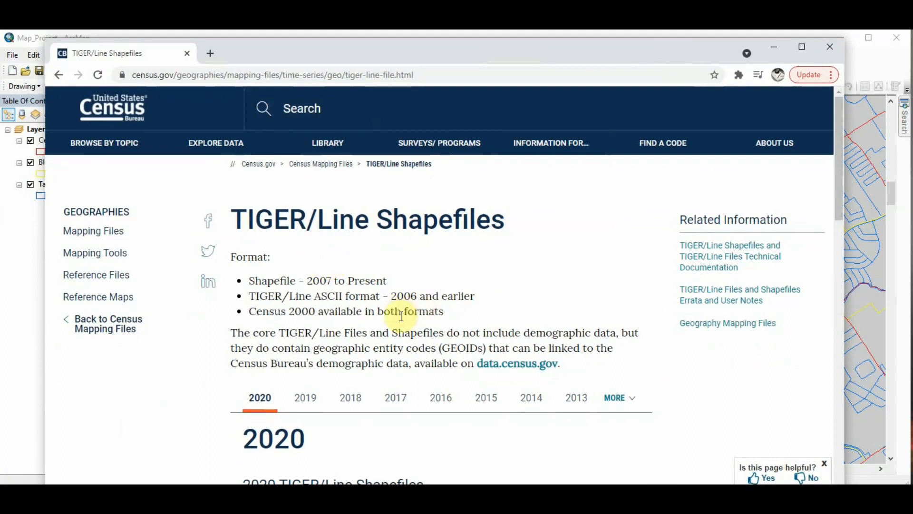
{"action": "scroll", "coordinate": [382, 291], "scroll_direction": "down", "scroll_amount": 3}
{"action": "scroll", "coordinate": [382, 291], "scroll_direction": "down", "scroll_amount": 6}
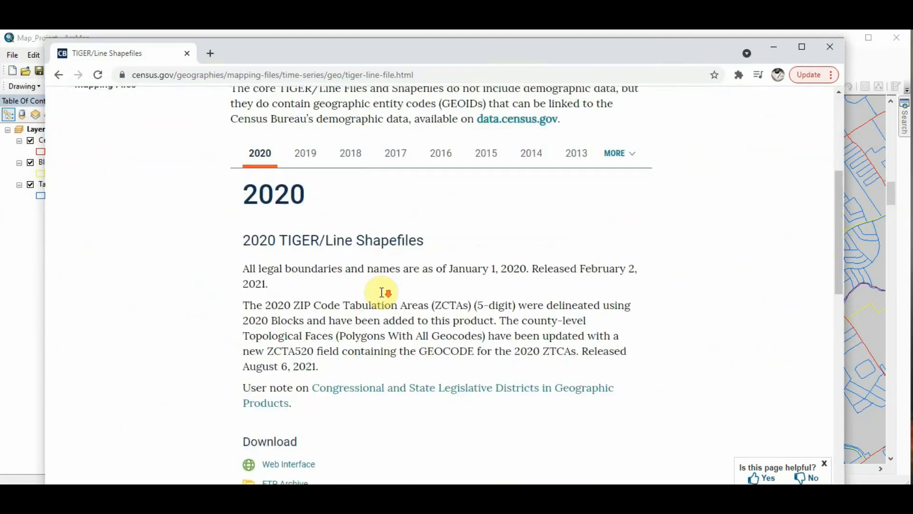
{"action": "scroll", "coordinate": [381, 300], "scroll_direction": "down", "scroll_amount": 1}
{"action": "scroll", "coordinate": [381, 300], "scroll_direction": "up", "scroll_amount": 10}
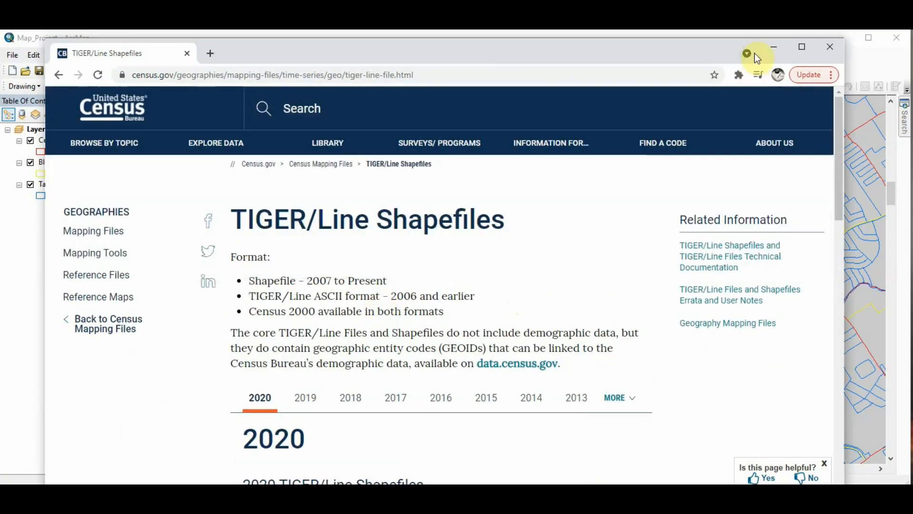
{"action": "left_click", "coordinate": [775, 50]}
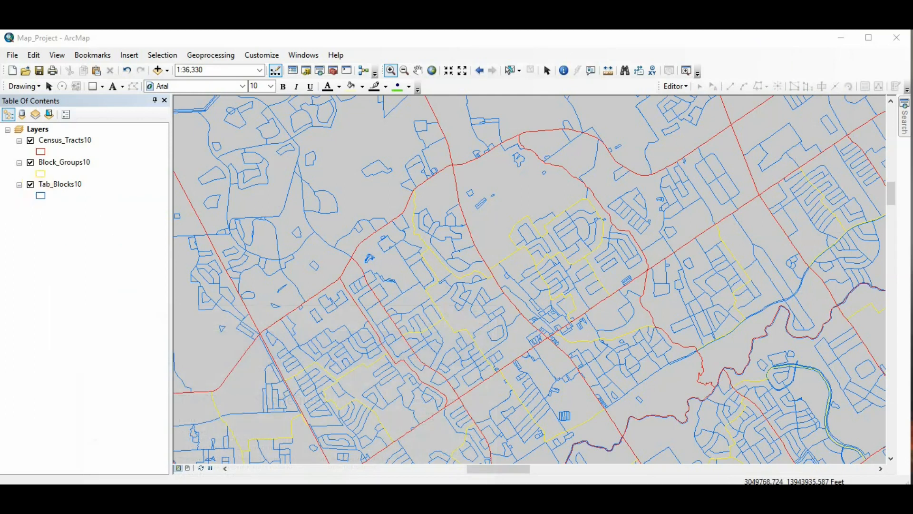
Examine the attribute table of the Census_Tracts10 layer in ArcMap, and close it.
{"action": "left_click", "coordinate": [434, 43]}
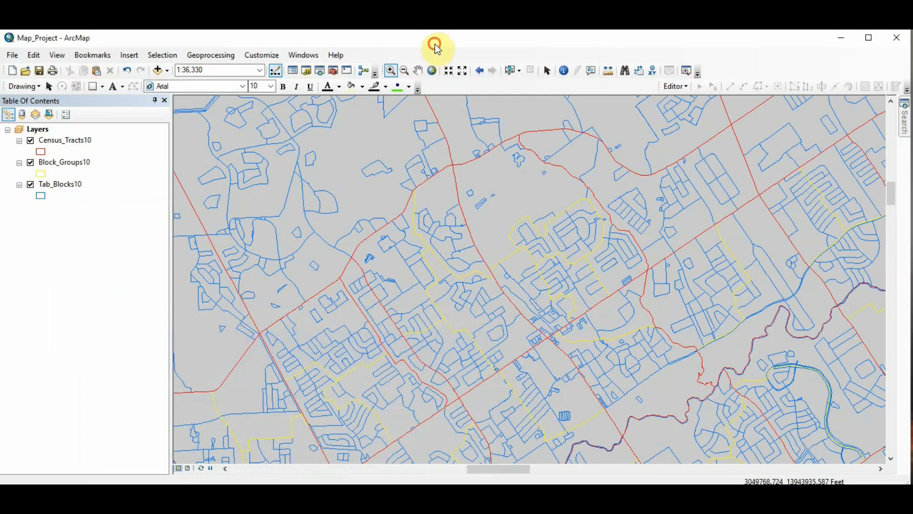
{"action": "right_click", "coordinate": [72, 139]}
{"action": "left_click", "coordinate": [138, 173]}
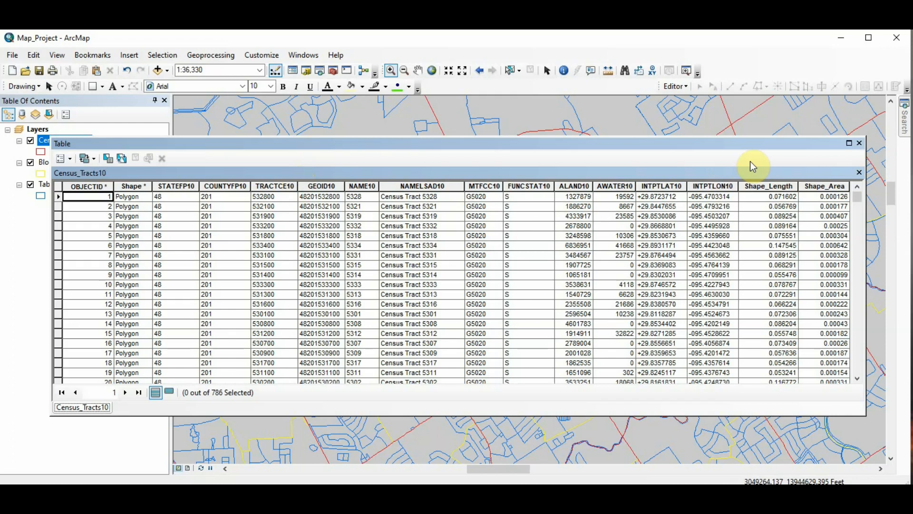
{"action": "left_click", "coordinate": [860, 144]}
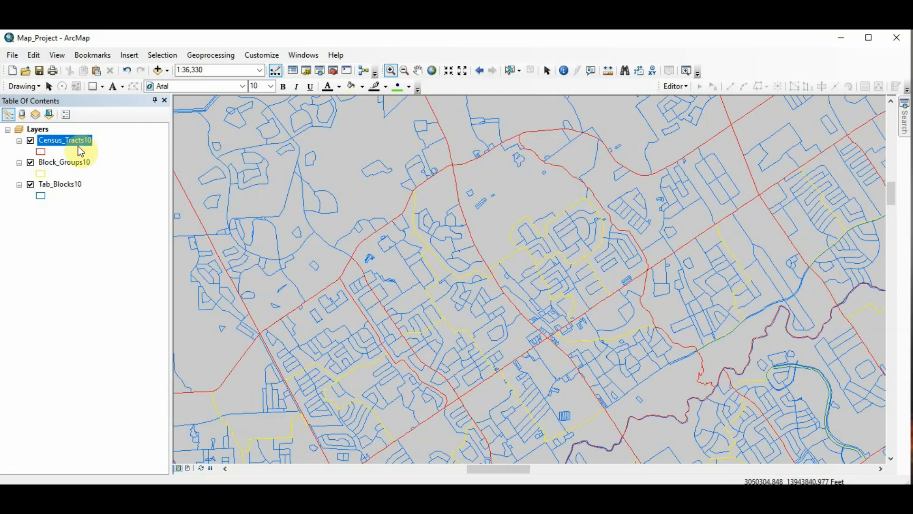
Examine the Shape_Area, Shape_Length and TRACTCE10 fields in the Block_Groups10 attribute table, and close it.
{"action": "right_click", "coordinate": [76, 161]}
{"action": "left_click", "coordinate": [94, 195]}
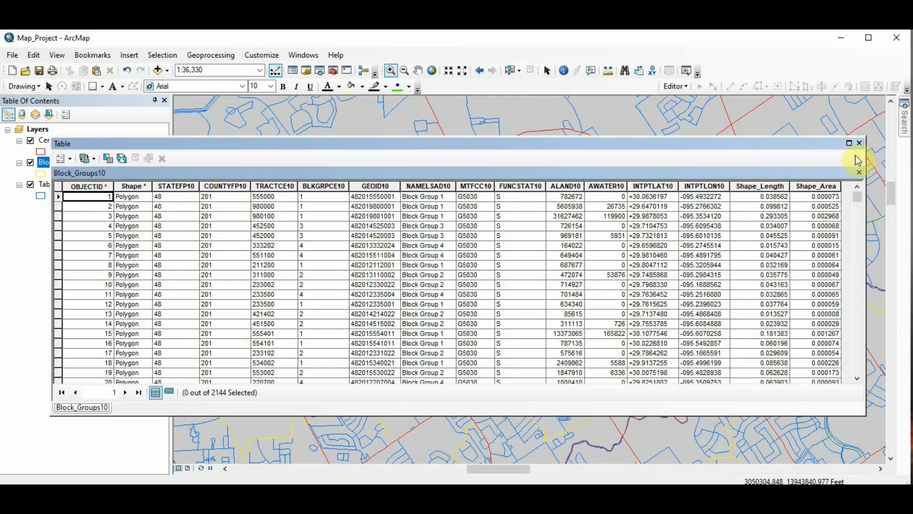
{"action": "left_click_drag", "start_coordinate": [813, 144], "coordinate": [825, 181]}
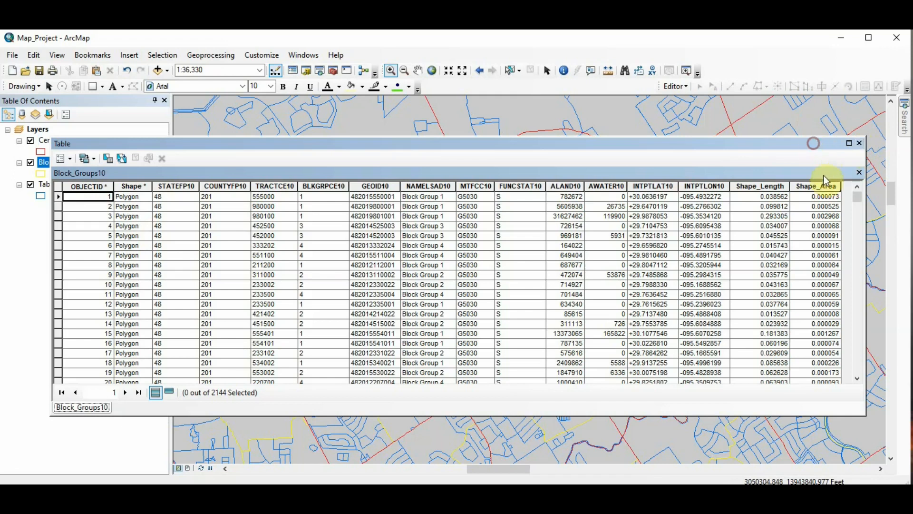
{"action": "left_click", "coordinate": [824, 186]}
{"action": "left_click", "coordinate": [757, 186]}
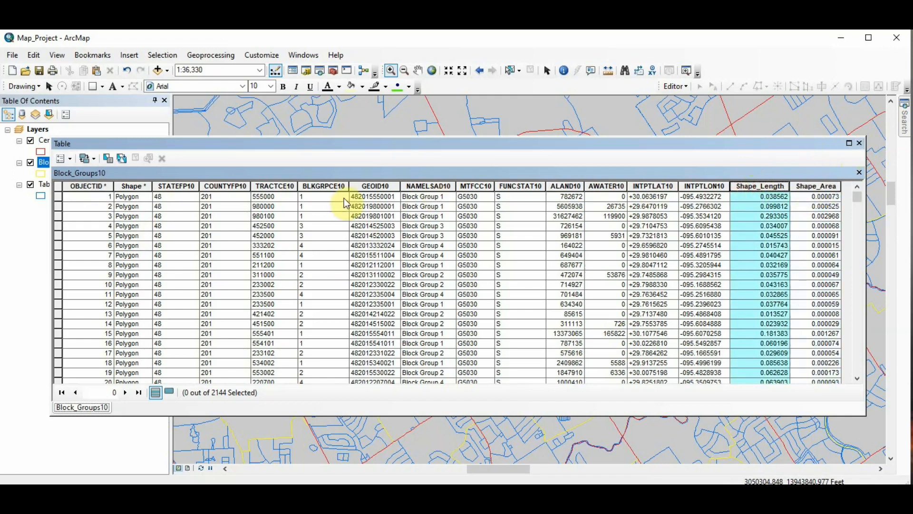
{"action": "left_click", "coordinate": [268, 186]}
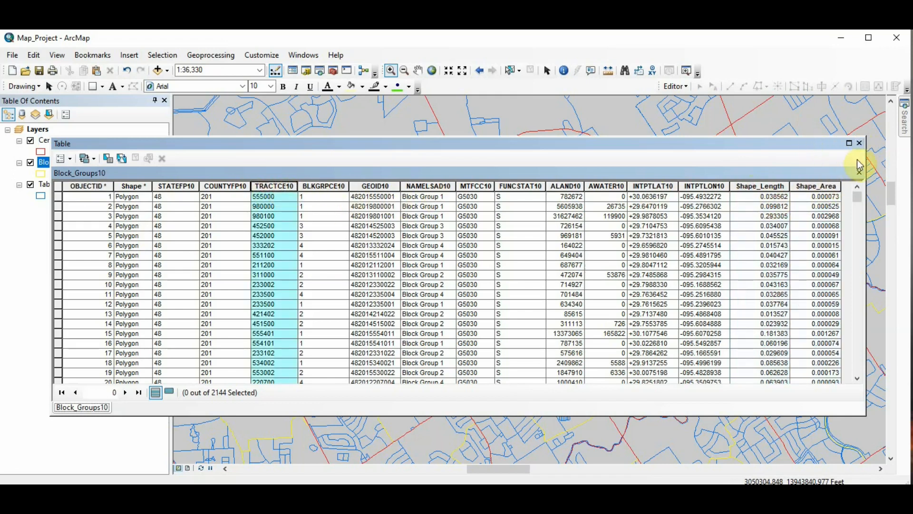
{"action": "left_click", "coordinate": [861, 143]}
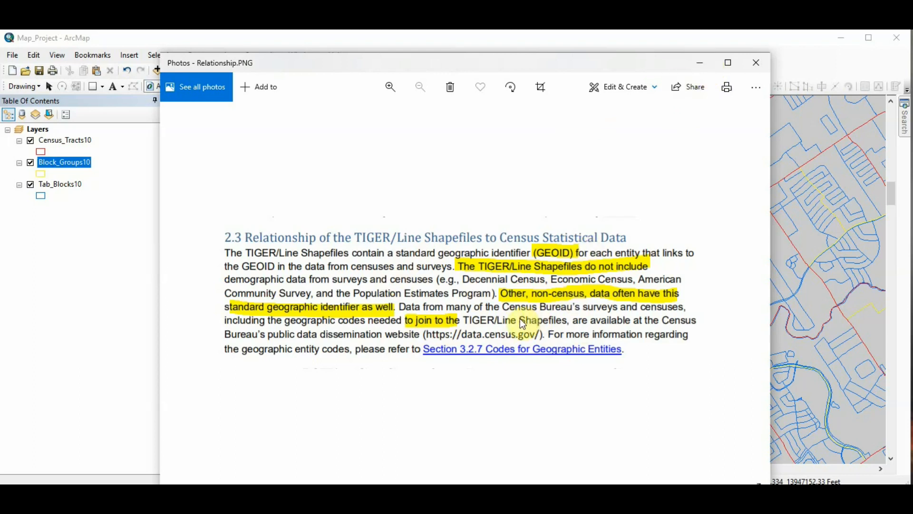
Open the advanced search on data.census.gov in the browser and display the Decennial Census survey filters.
{"action": "left_click", "coordinate": [699, 65]}
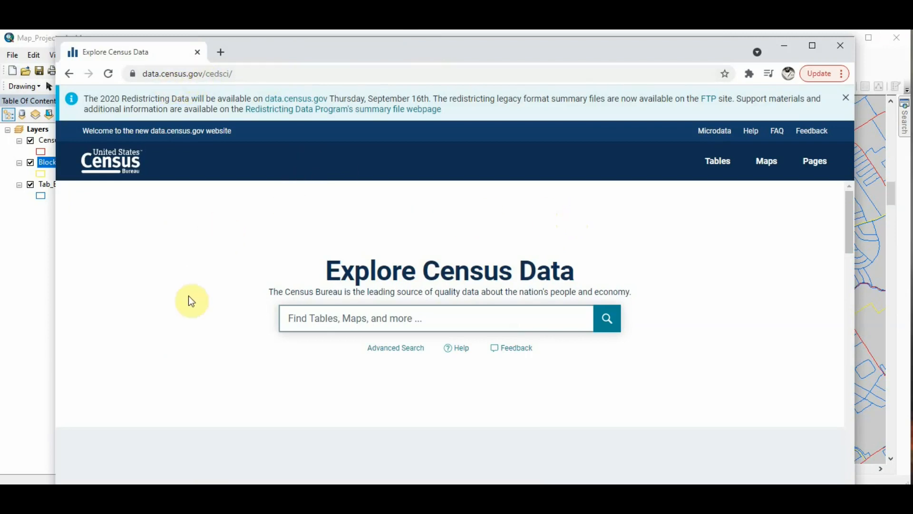
{"action": "left_click", "coordinate": [399, 347]}
{"action": "scroll", "coordinate": [483, 315], "scroll_direction": "down", "scroll_amount": 3}
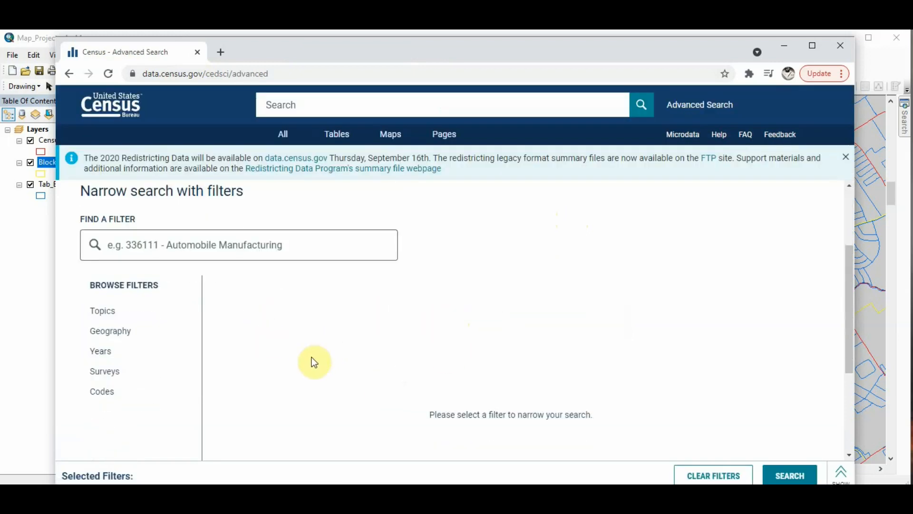
{"action": "left_click", "coordinate": [119, 372]}
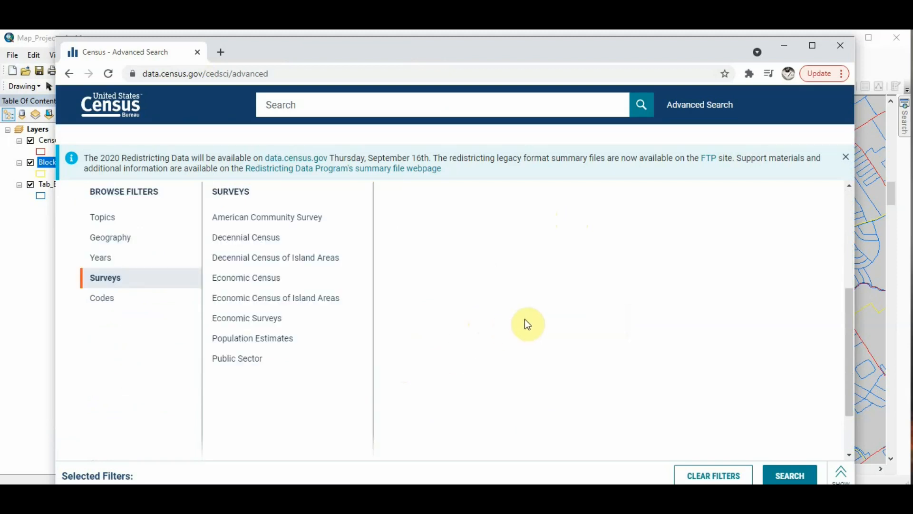
{"action": "left_click", "coordinate": [243, 240]}
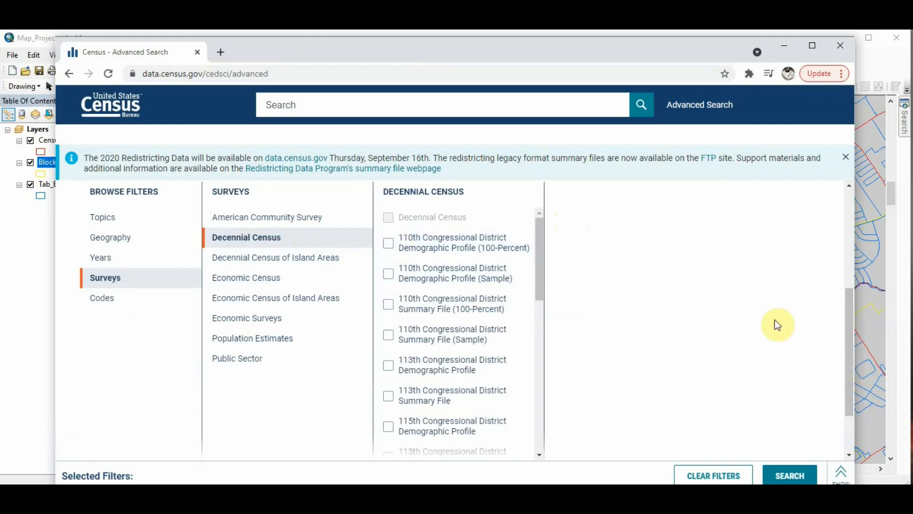
{"action": "scroll", "coordinate": [770, 312], "scroll_direction": "down", "scroll_amount": 2}
{"action": "scroll", "coordinate": [769, 312], "scroll_direction": "up", "scroll_amount": 3}
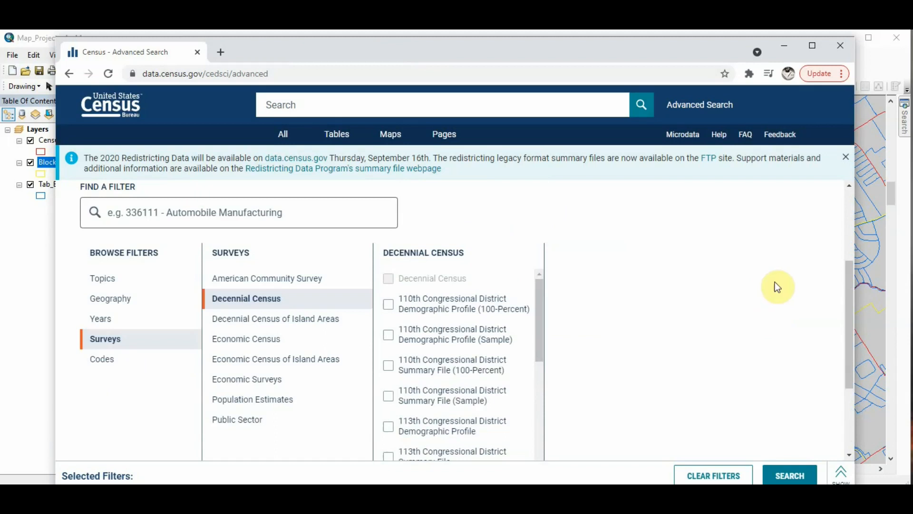
Run the search without any filters and open the Annual Survey of Manufactures summary statistics table for customizing.
{"action": "left_click_drag", "start_coordinate": [662, 52], "coordinate": [661, 42]}
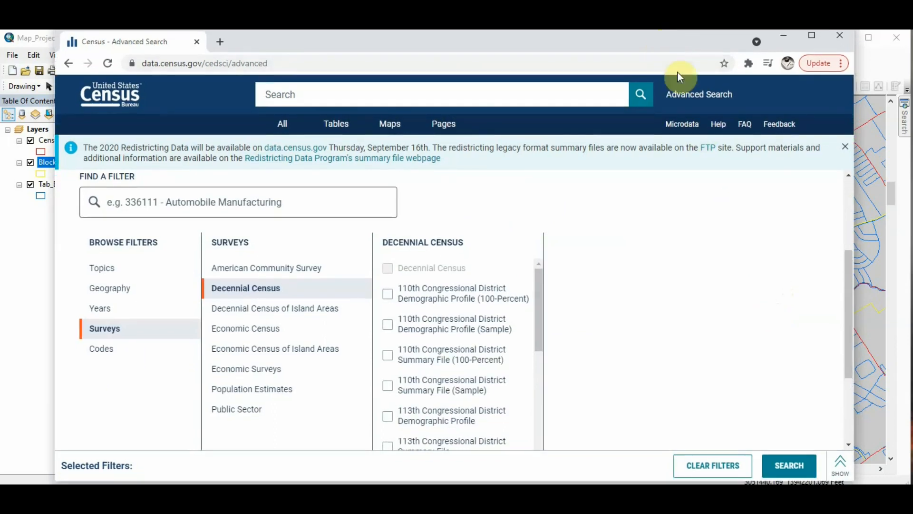
{"action": "left_click", "coordinate": [787, 465]}
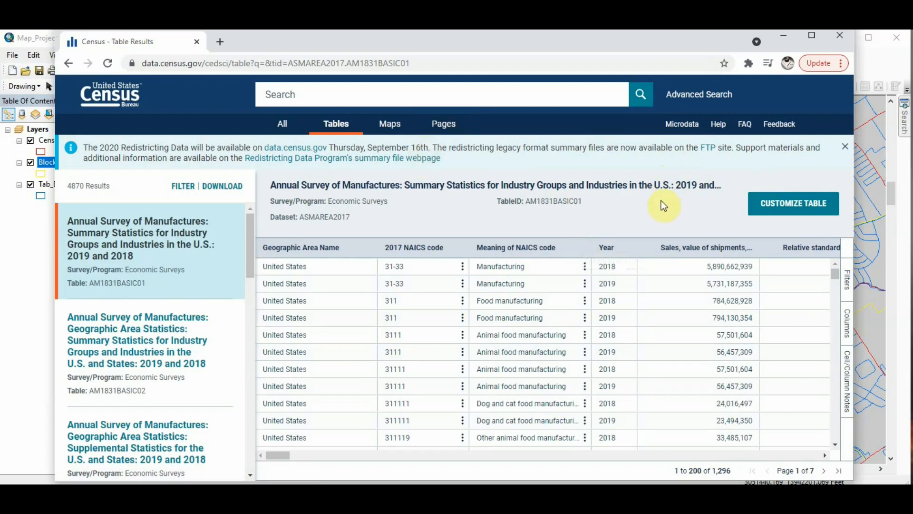
{"action": "left_click", "coordinate": [780, 203]}
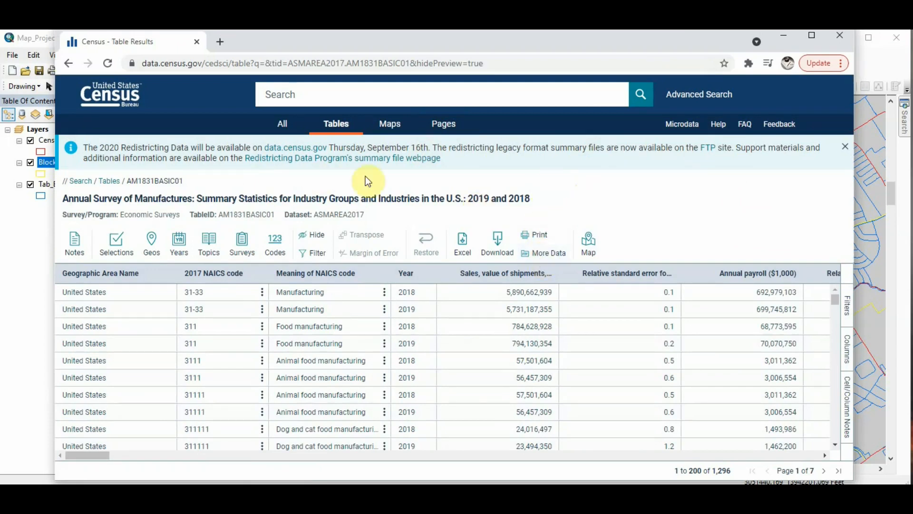
Filter the table by survey, choosing Summary File 1 under Decennial Census.
{"action": "left_click", "coordinate": [245, 248]}
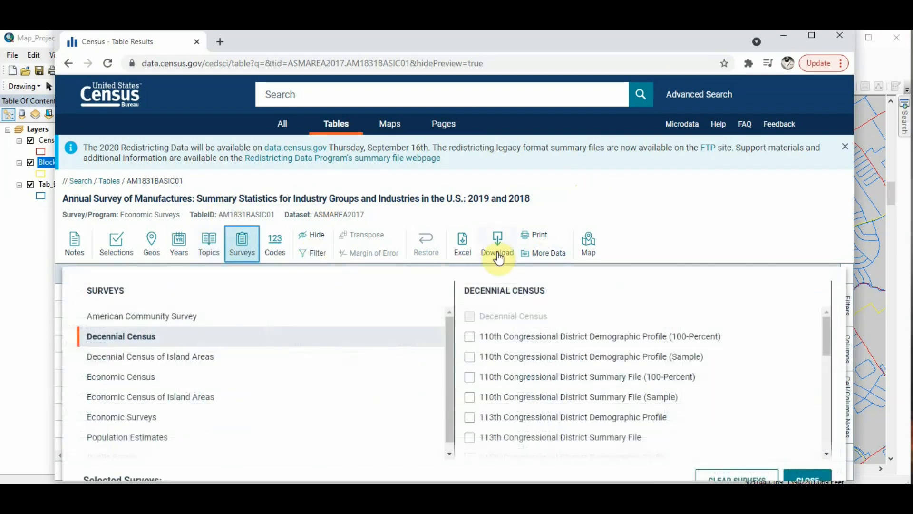
{"action": "scroll", "coordinate": [695, 354], "scroll_direction": "down", "scroll_amount": 5}
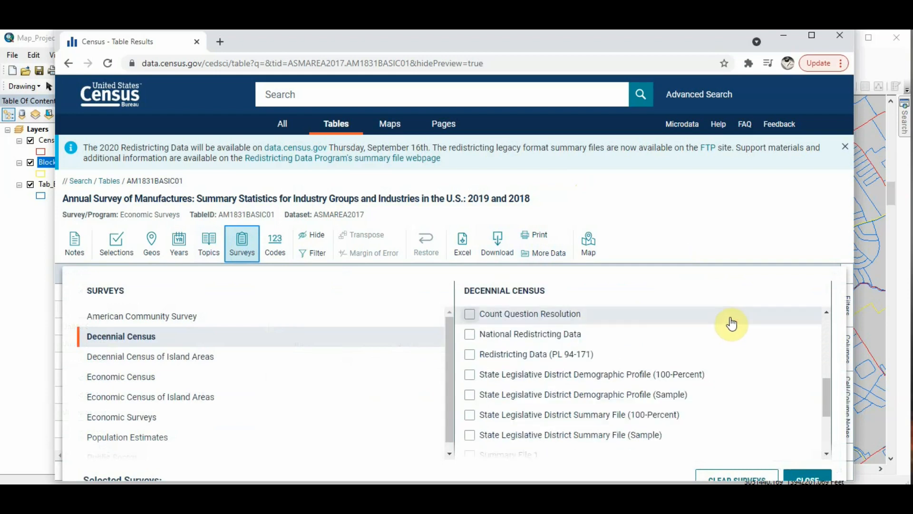
{"action": "scroll", "coordinate": [732, 324], "scroll_direction": "down", "scroll_amount": 2}
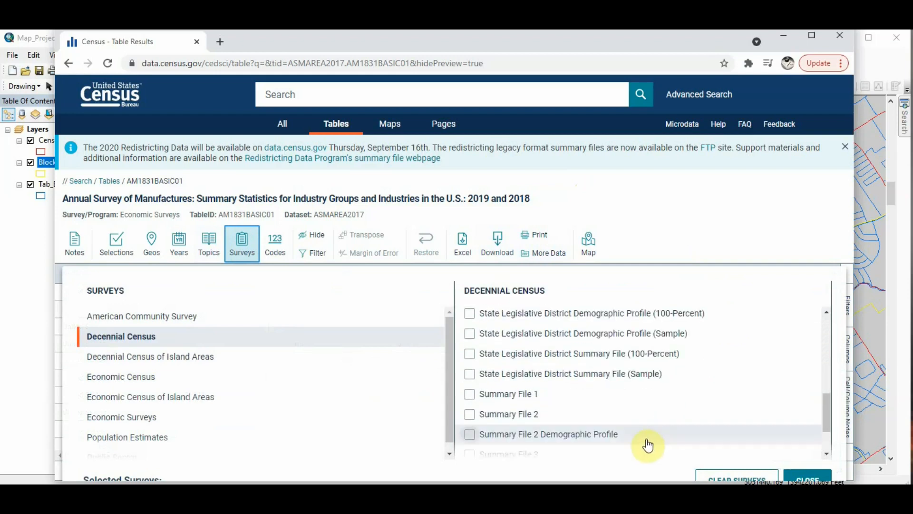
{"action": "left_click", "coordinate": [568, 398]}
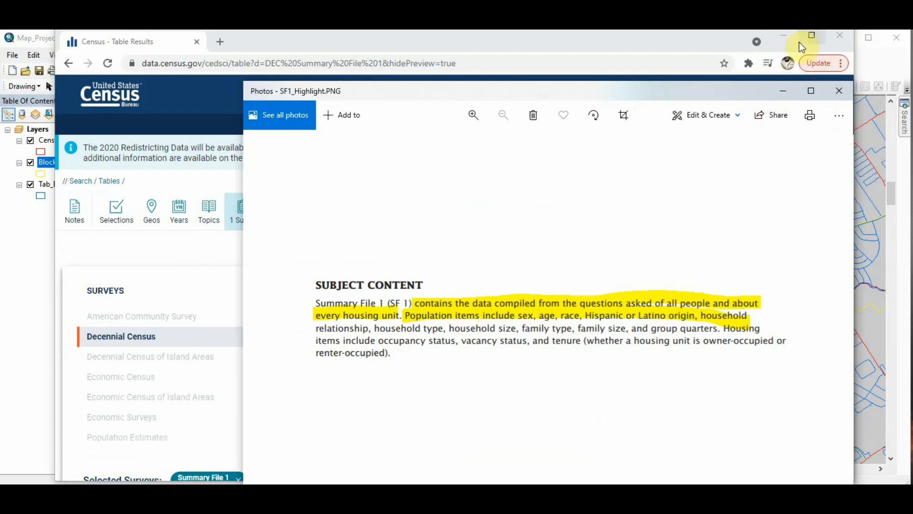
View the SF1_Highlight.PNG image describing the subject content of Summary File 1, and return to the census table page.
{"action": "left_click", "coordinate": [784, 41]}
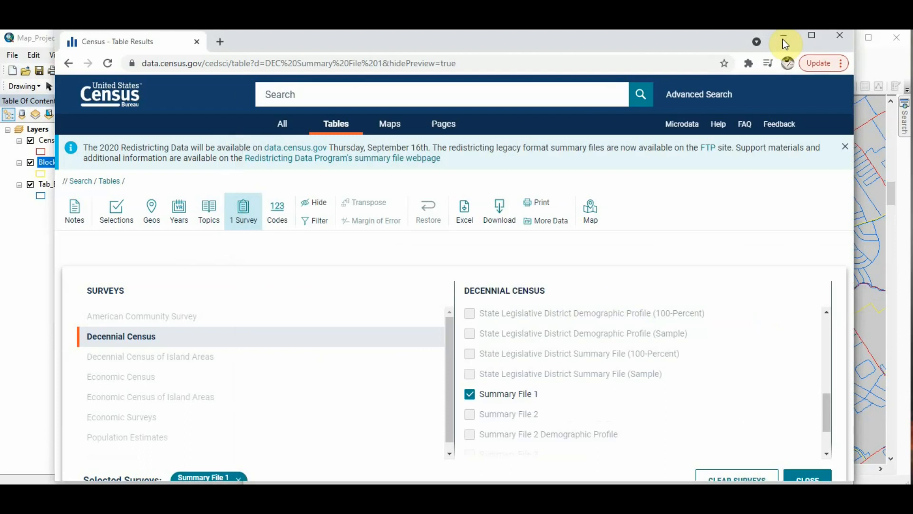
{"action": "left_click", "coordinate": [784, 41]}
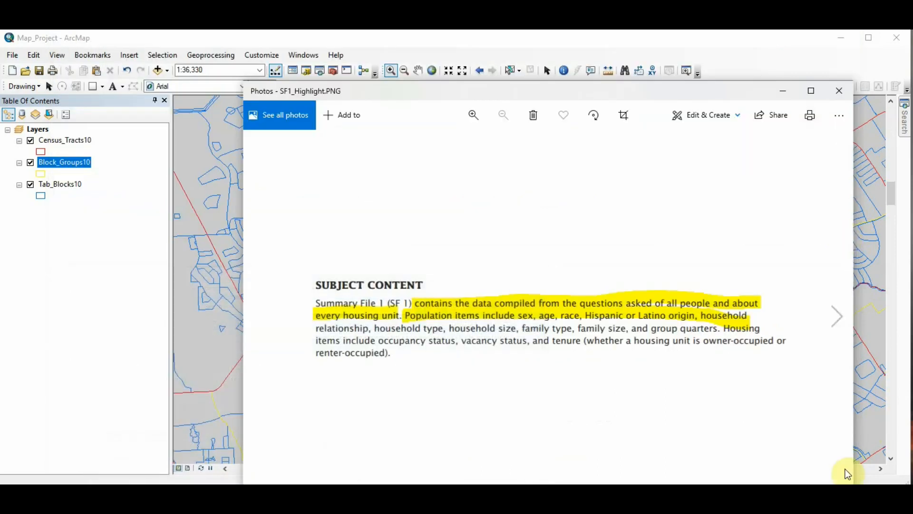
{"action": "left_click", "coordinate": [786, 92]}
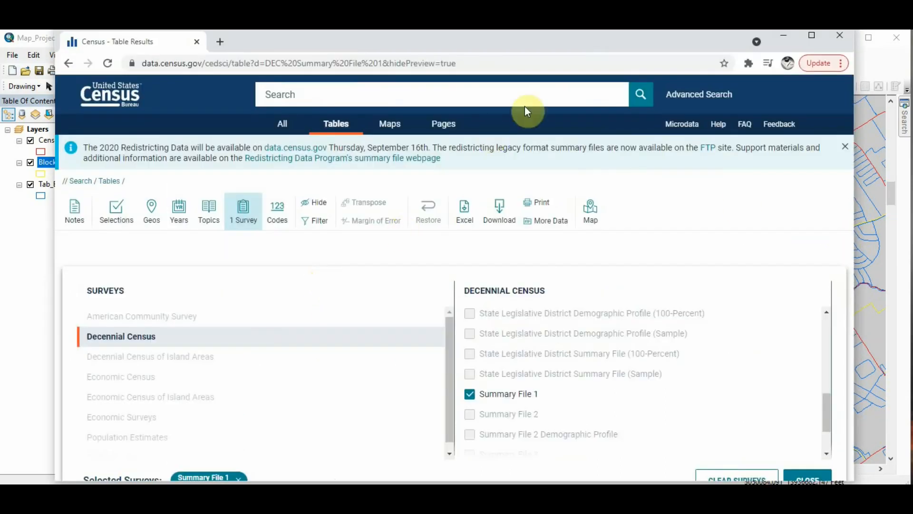
Filter the Summary File 1 tables by the year 2010.
{"action": "left_click", "coordinate": [179, 212]}
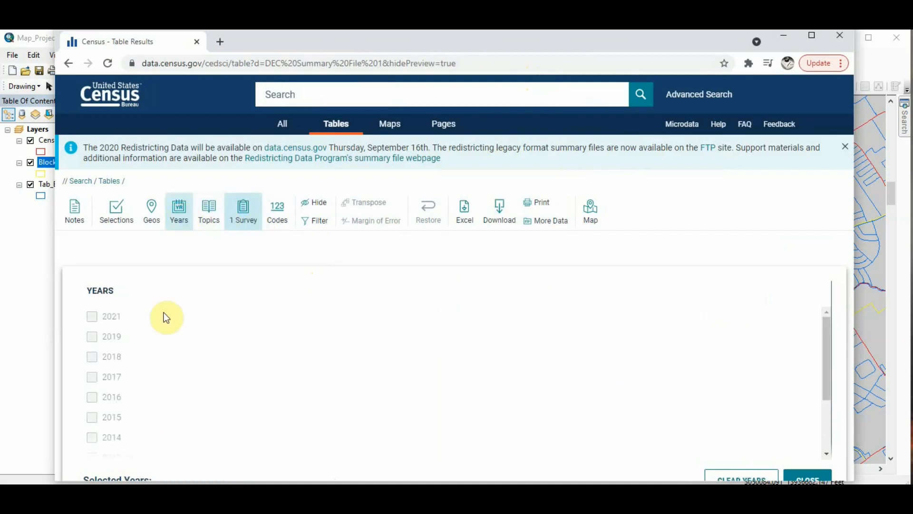
{"action": "scroll", "coordinate": [161, 318], "scroll_direction": "down", "scroll_amount": 3}
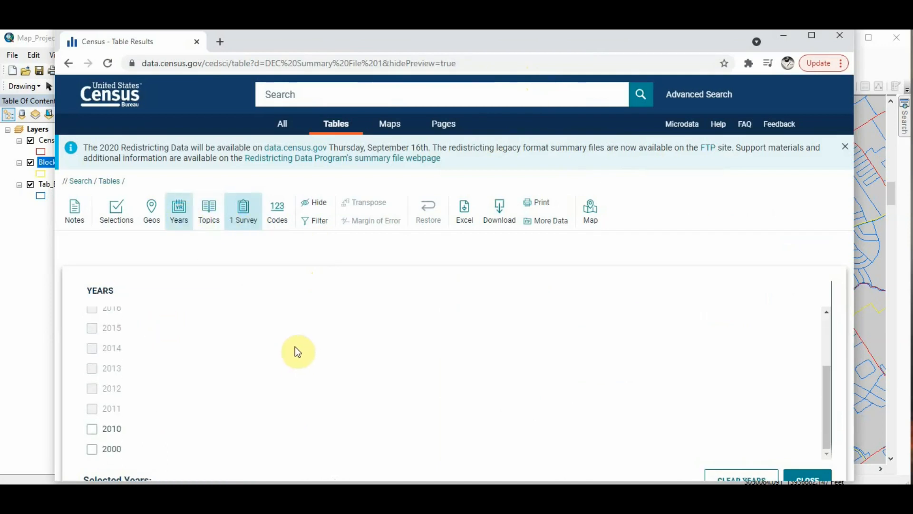
{"action": "left_click", "coordinate": [92, 431]}
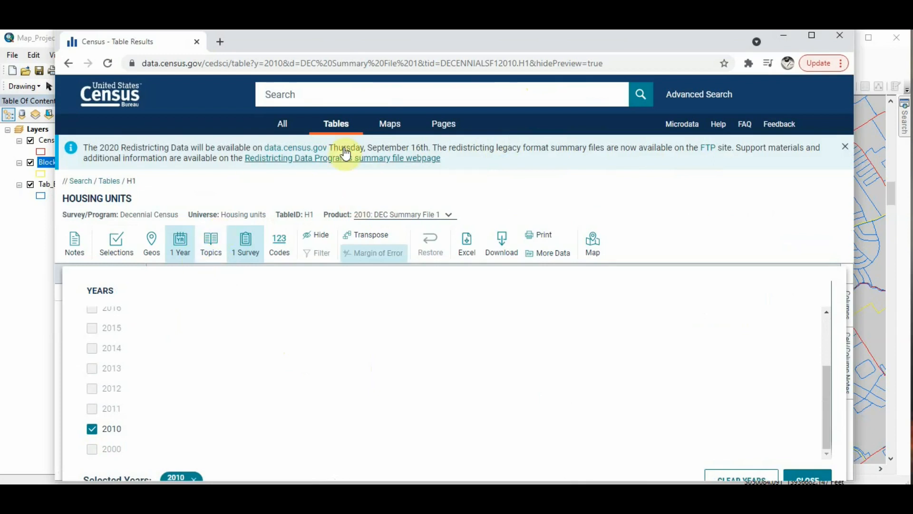
In the geography filter, choose Block as the geography level and Texas as the state.
{"action": "left_click", "coordinate": [153, 246]}
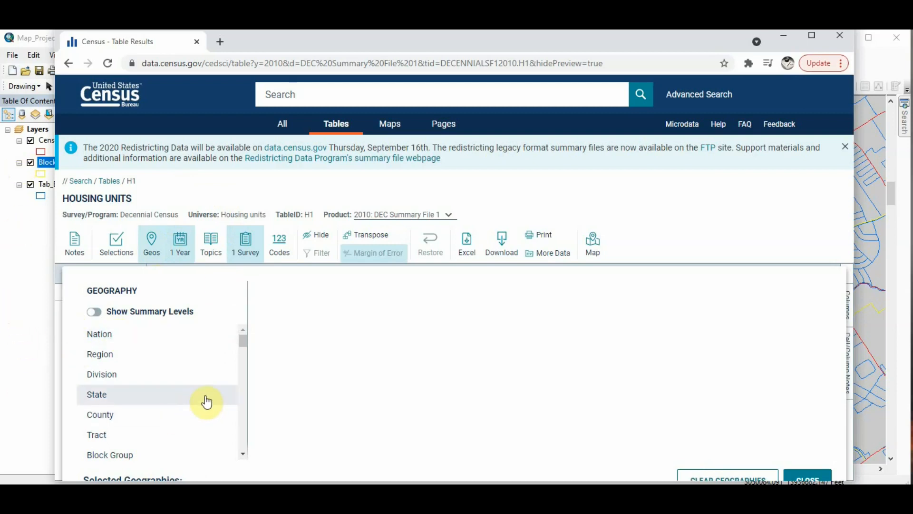
{"action": "scroll", "coordinate": [206, 402], "scroll_direction": "down", "scroll_amount": 1}
{"action": "left_click", "coordinate": [127, 418]}
{"action": "scroll", "coordinate": [386, 373], "scroll_direction": "down", "scroll_amount": 6}
{"action": "scroll", "coordinate": [386, 372], "scroll_direction": "down", "scroll_amount": 6}
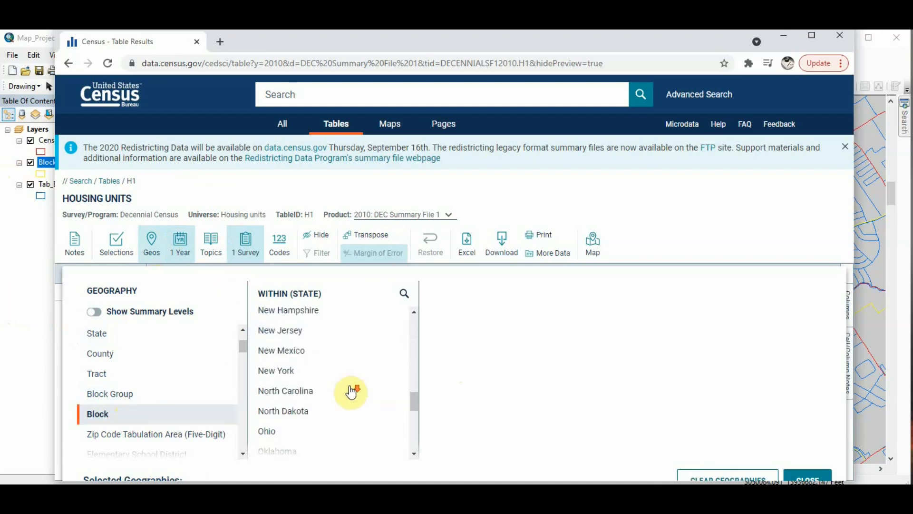
{"action": "scroll", "coordinate": [337, 401], "scroll_direction": "down", "scroll_amount": 3}
{"action": "left_click", "coordinate": [312, 431]}
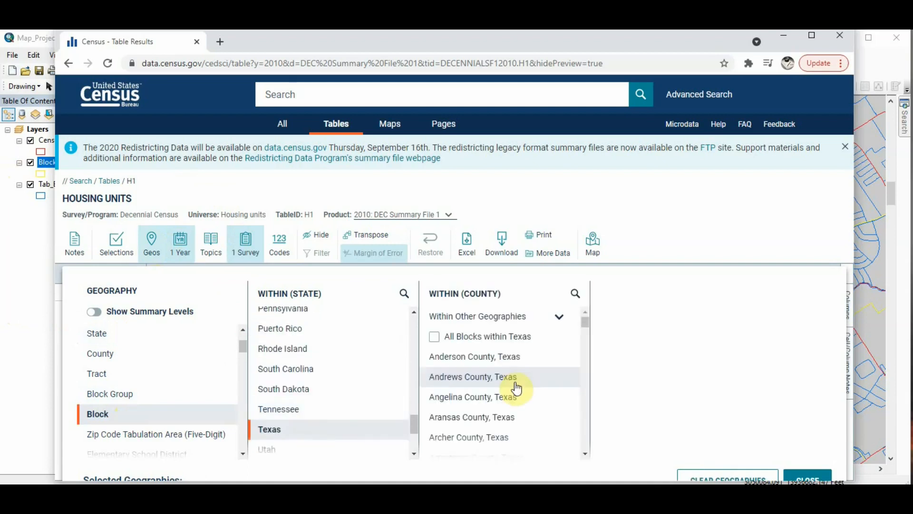
Filter the table to all blocks within Harris County, Texas, and close the geography filter.
{"action": "scroll", "coordinate": [495, 353], "scroll_direction": "down", "scroll_amount": 1}
{"action": "scroll", "coordinate": [493, 338], "scroll_direction": "up", "scroll_amount": 1}
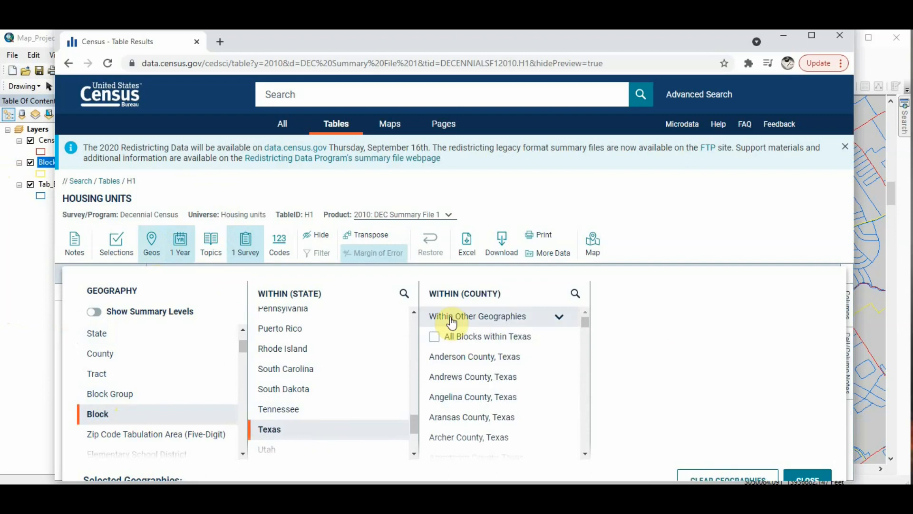
{"action": "scroll", "coordinate": [529, 363], "scroll_direction": "down", "scroll_amount": 5}
{"action": "scroll", "coordinate": [532, 366], "scroll_direction": "down", "scroll_amount": 7}
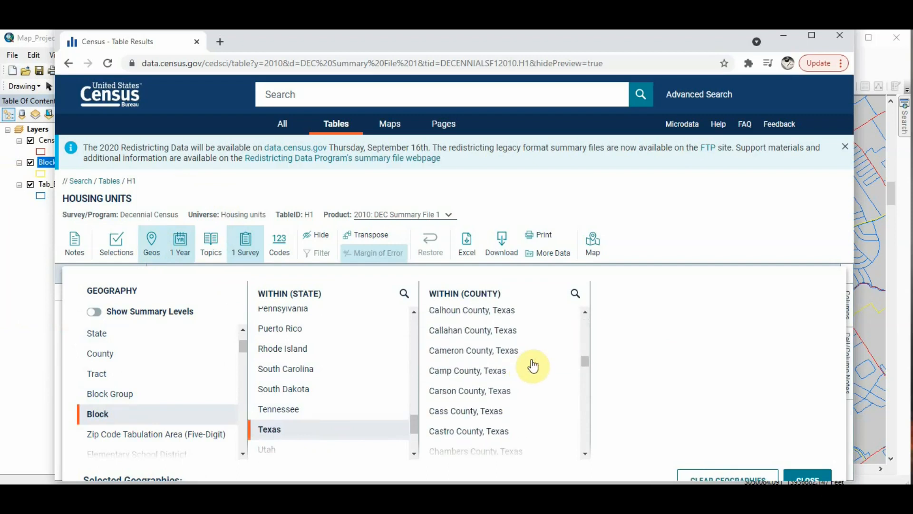
{"action": "scroll", "coordinate": [523, 363], "scroll_direction": "down", "scroll_amount": 20}
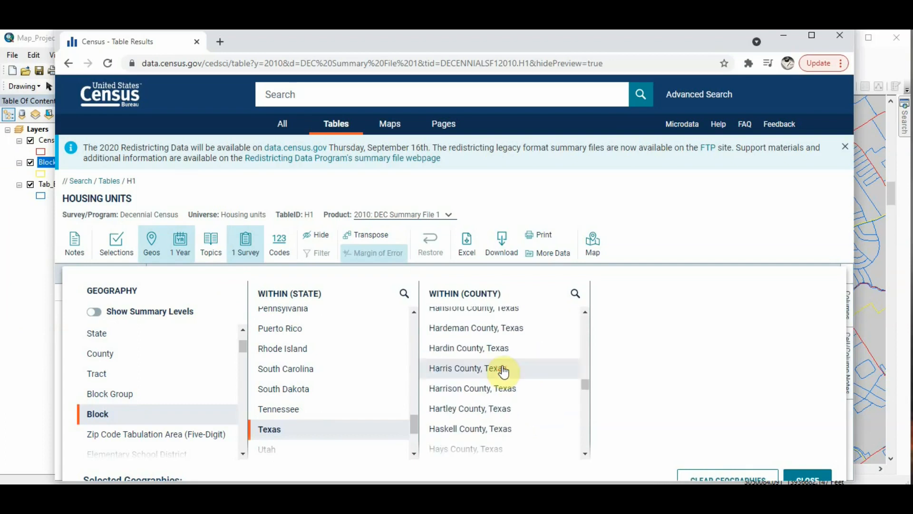
{"action": "left_click", "coordinate": [503, 369]}
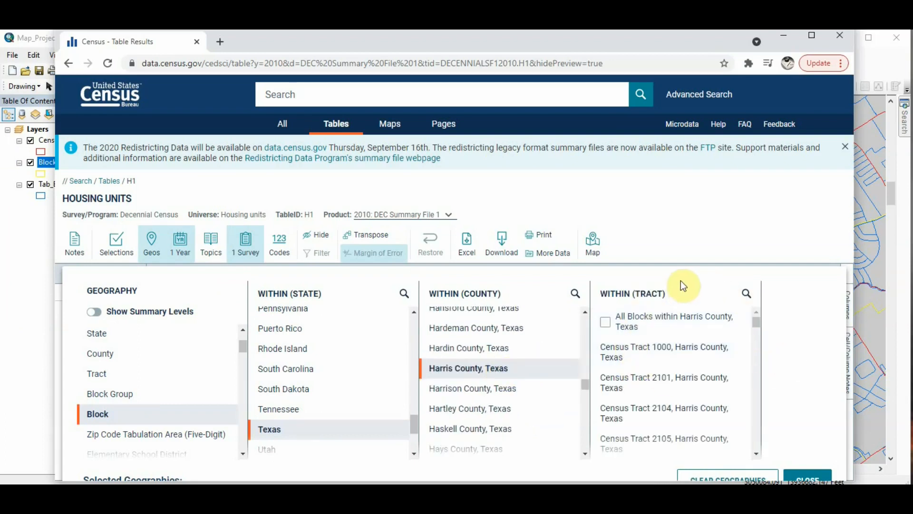
{"action": "left_click", "coordinate": [605, 322]}
{"action": "left_click", "coordinate": [811, 472]}
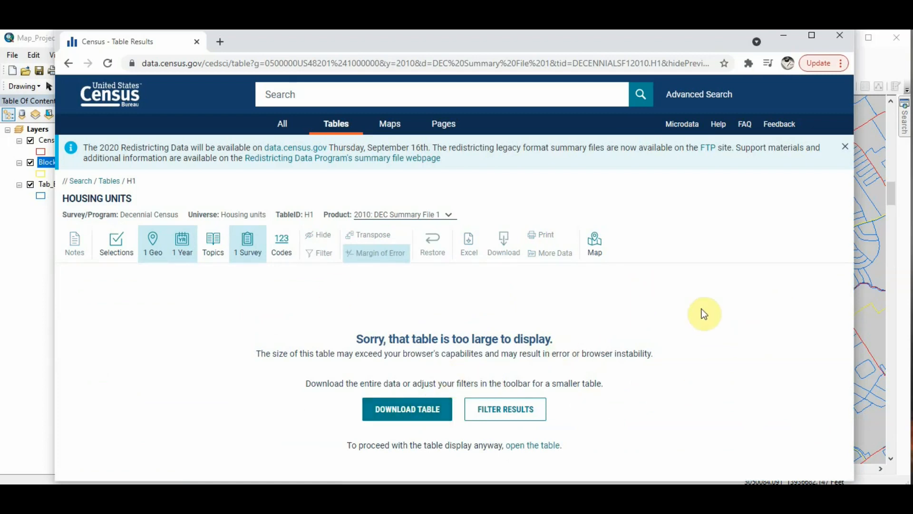
Review all geography, year and survey selections applied to the table, and close the overview.
{"action": "left_click", "coordinate": [109, 252]}
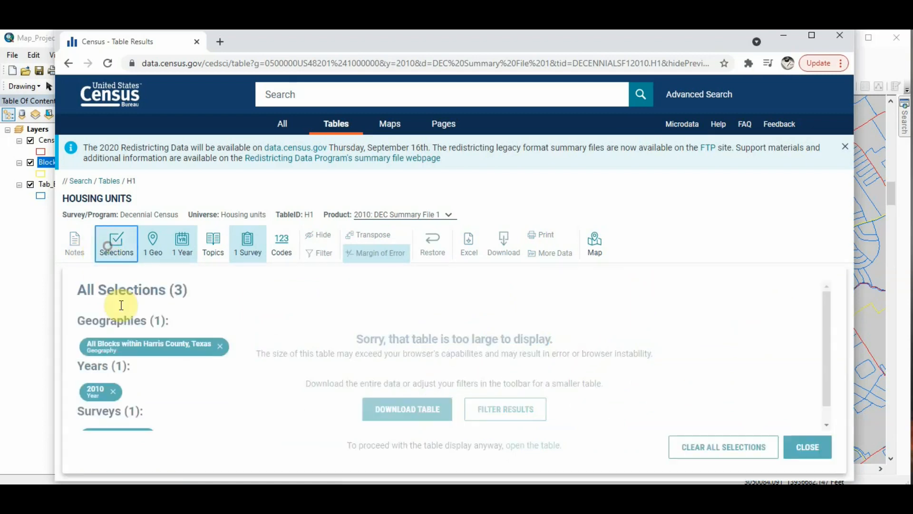
{"action": "scroll", "coordinate": [277, 366], "scroll_direction": "down", "scroll_amount": 1}
{"action": "scroll", "coordinate": [276, 370], "scroll_direction": "up", "scroll_amount": 1}
{"action": "scroll", "coordinate": [276, 370], "scroll_direction": "down", "scroll_amount": 1}
{"action": "scroll", "coordinate": [275, 371], "scroll_direction": "up", "scroll_amount": 1}
{"action": "scroll", "coordinate": [277, 374], "scroll_direction": "down", "scroll_amount": 1}
{"action": "scroll", "coordinate": [277, 374], "scroll_direction": "up", "scroll_amount": 1}
{"action": "scroll", "coordinate": [277, 374], "scroll_direction": "down", "scroll_amount": 1}
{"action": "scroll", "coordinate": [277, 374], "scroll_direction": "up", "scroll_amount": 1}
{"action": "scroll", "coordinate": [279, 374], "scroll_direction": "down", "scroll_amount": 1}
{"action": "scroll", "coordinate": [278, 374], "scroll_direction": "up", "scroll_amount": 1}
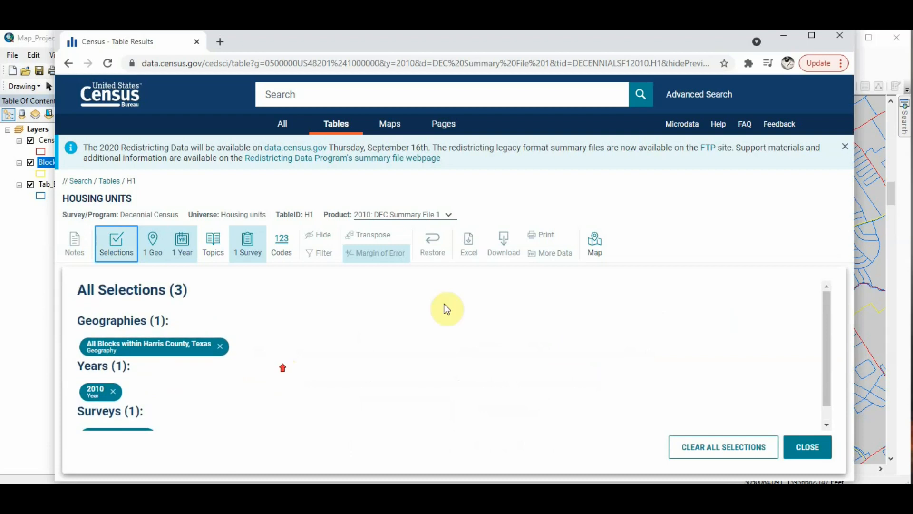
{"action": "left_click", "coordinate": [807, 446]}
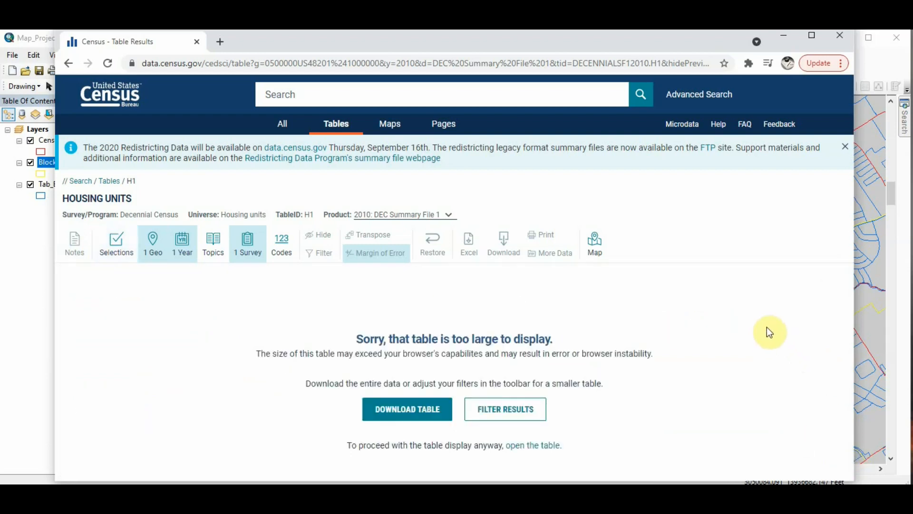
Download the 2010 DEC Summary File 1 H1 table as CSV and extract the files from the downloaded zip archive.
{"action": "left_click", "coordinate": [434, 413]}
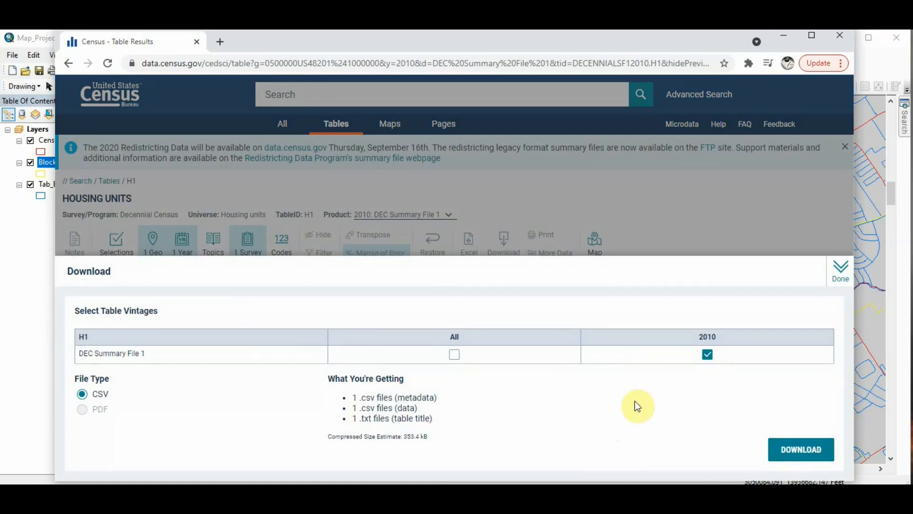
{"action": "left_click", "coordinate": [793, 453]}
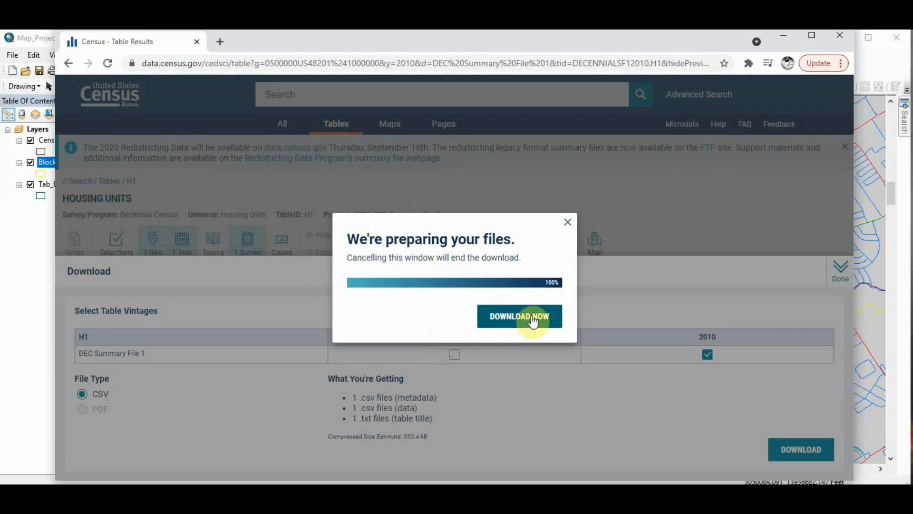
{"action": "left_click", "coordinate": [518, 326]}
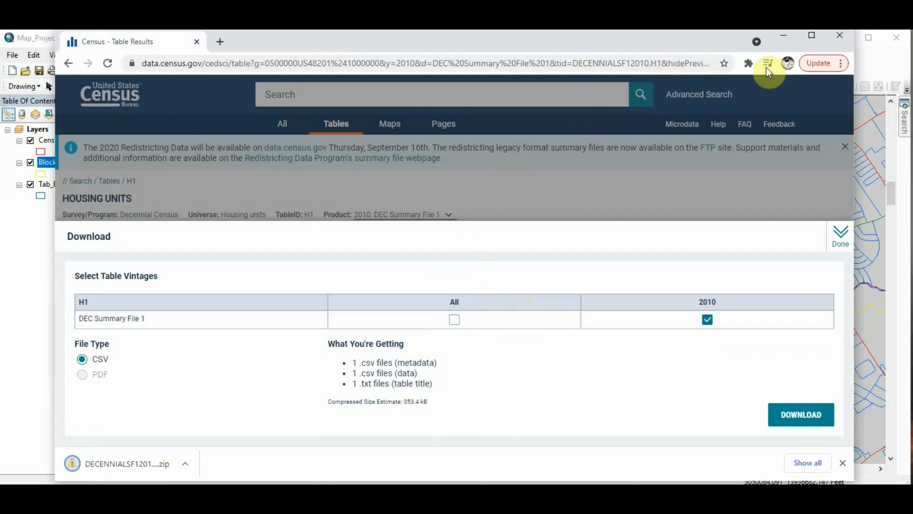
{"action": "left_click", "coordinate": [782, 40]}
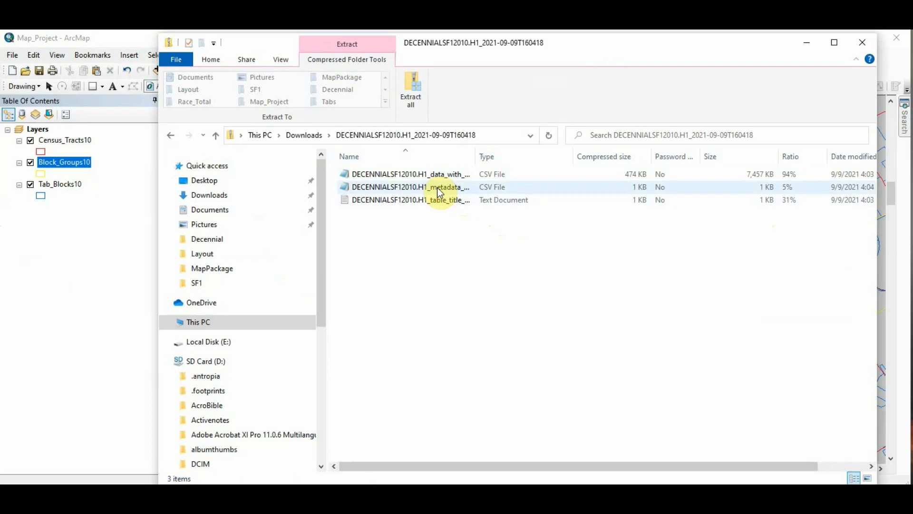
{"action": "left_click", "coordinate": [410, 104]}
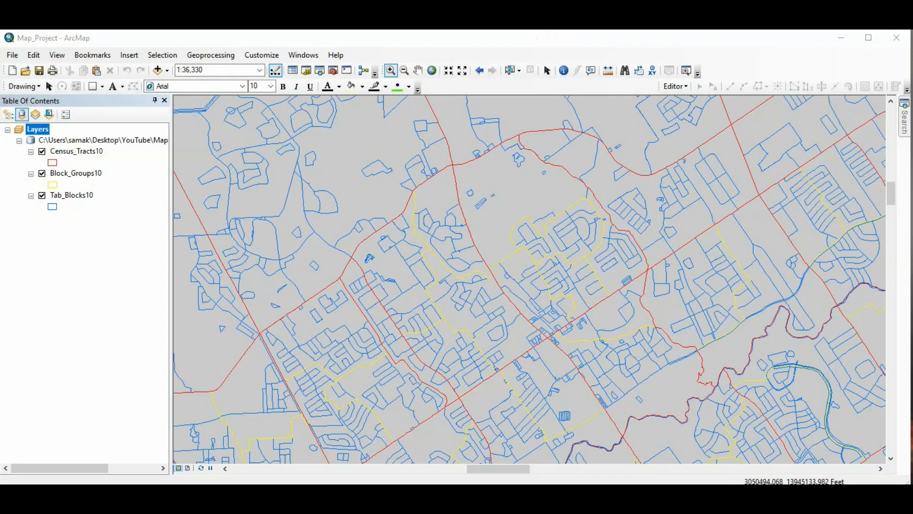
Examine the DECENNIALPL2010.P1 data_with_overlays CSV from the Race_Total folder in Notepad, and close it.
{"action": "key", "text": "alt+Tab"}
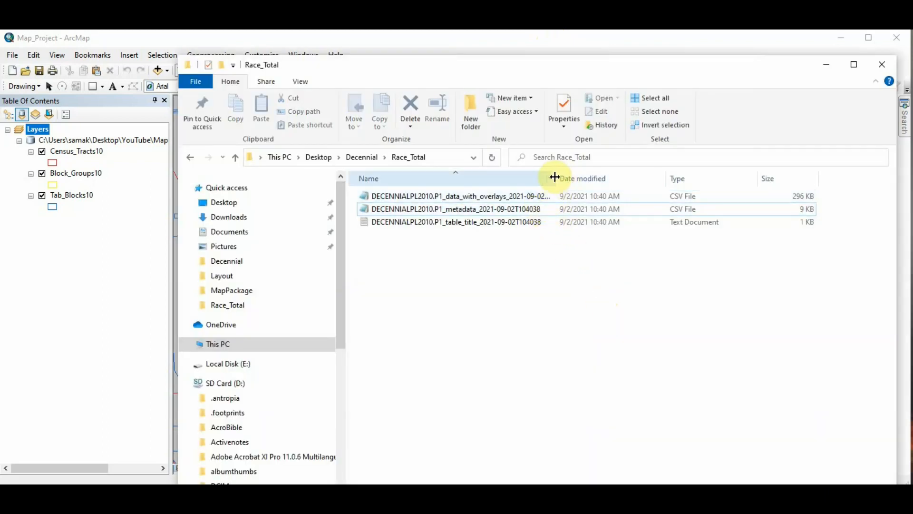
{"action": "double_click", "coordinate": [527, 198]}
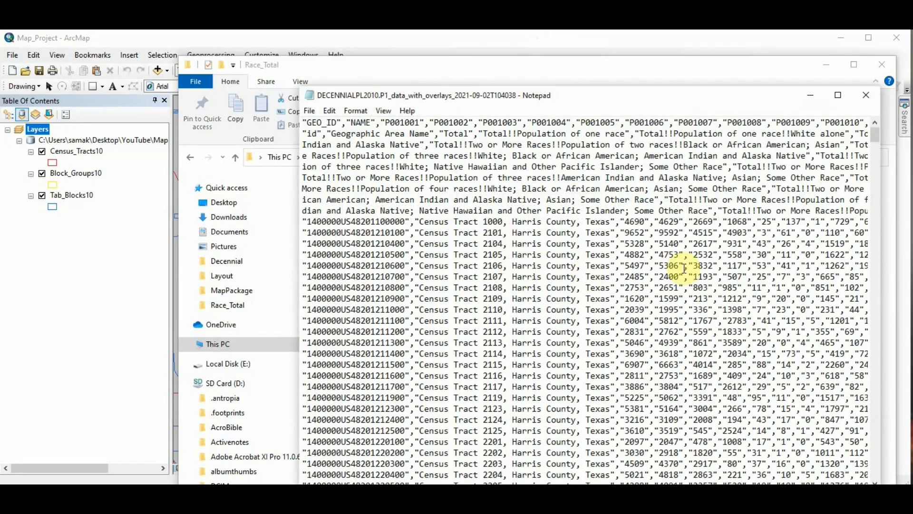
{"action": "scroll", "coordinate": [704, 281], "scroll_direction": "down", "scroll_amount": 4}
{"action": "scroll", "coordinate": [733, 278], "scroll_direction": "down", "scroll_amount": 2}
{"action": "scroll", "coordinate": [756, 261], "scroll_direction": "up", "scroll_amount": 7}
{"action": "scroll", "coordinate": [758, 262], "scroll_direction": "down", "scroll_amount": 1}
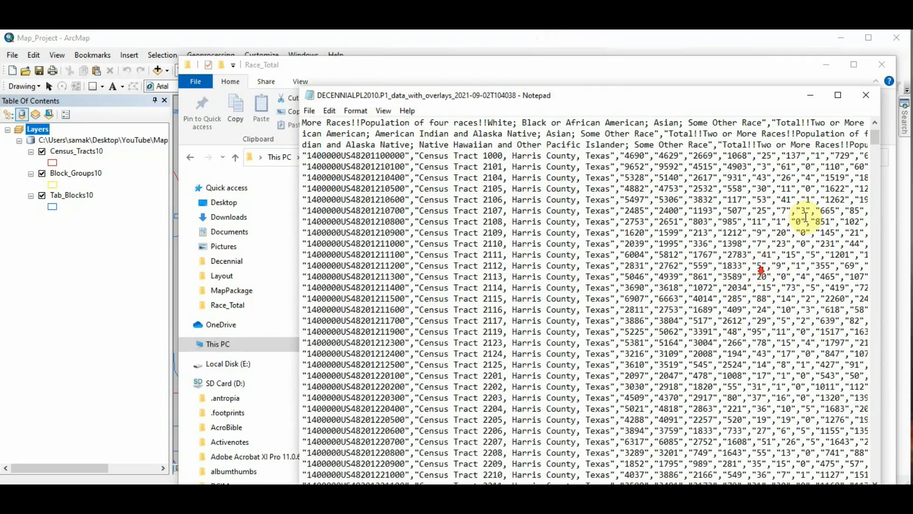
{"action": "left_click", "coordinate": [863, 97]}
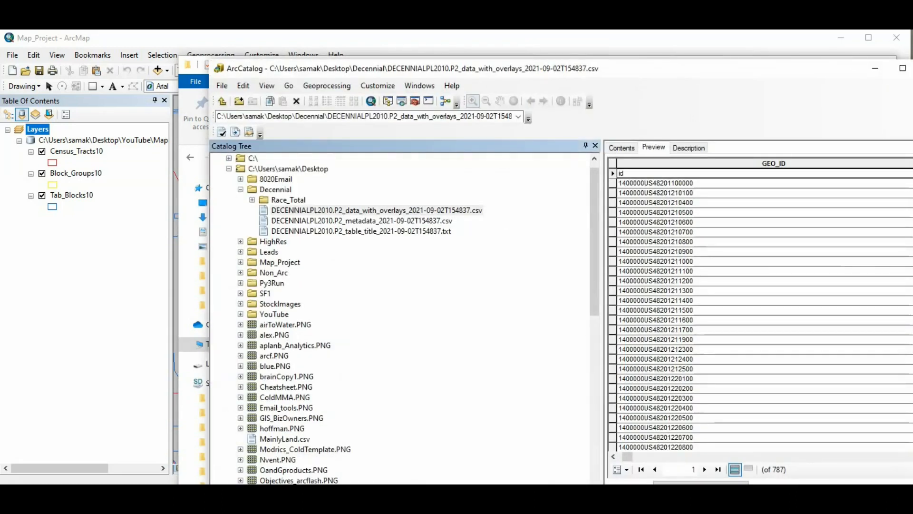
Add DECENNIALPL2010.P2_data_with_overlays_2021-09-02T154837.csv from ArcCatalog to the ArcMap project, open its attribute table, and minimize ArcCatalog.
{"action": "left_click", "coordinate": [358, 211]}
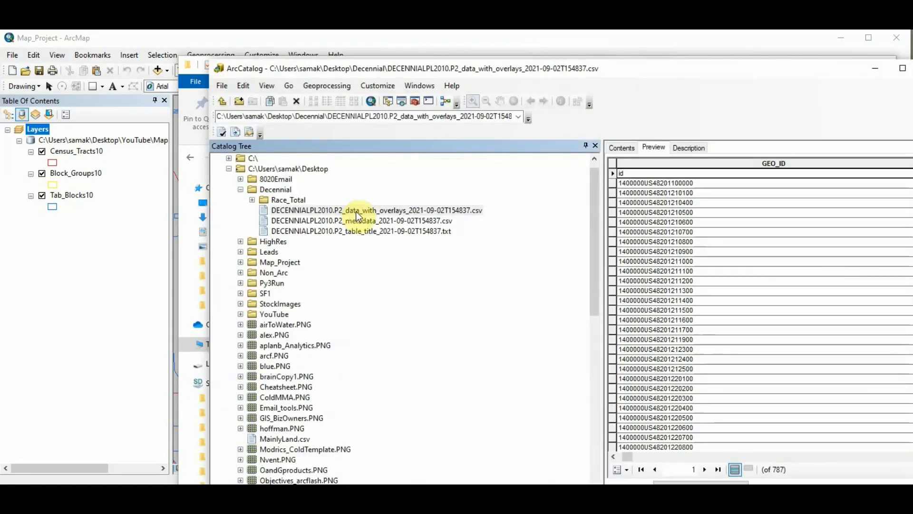
{"action": "left_click_drag", "start_coordinate": [357, 214], "coordinate": [72, 252]}
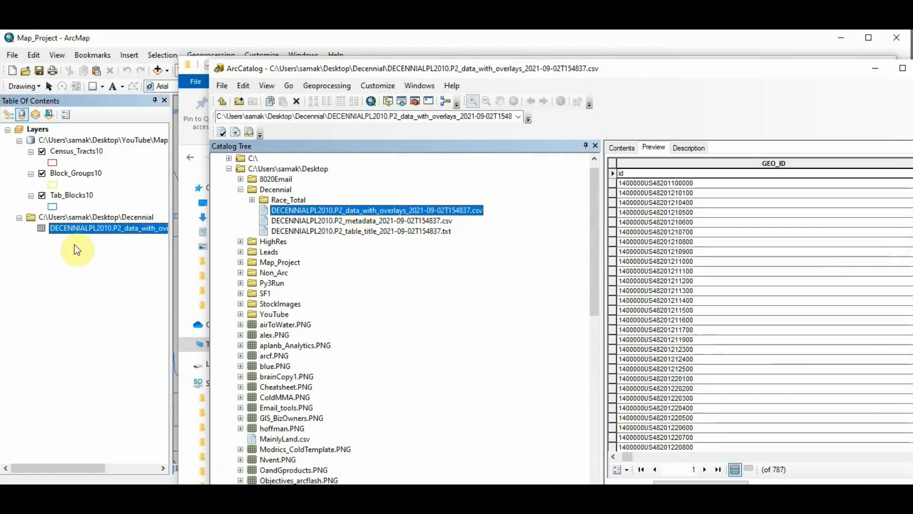
{"action": "left_click", "coordinate": [156, 45]}
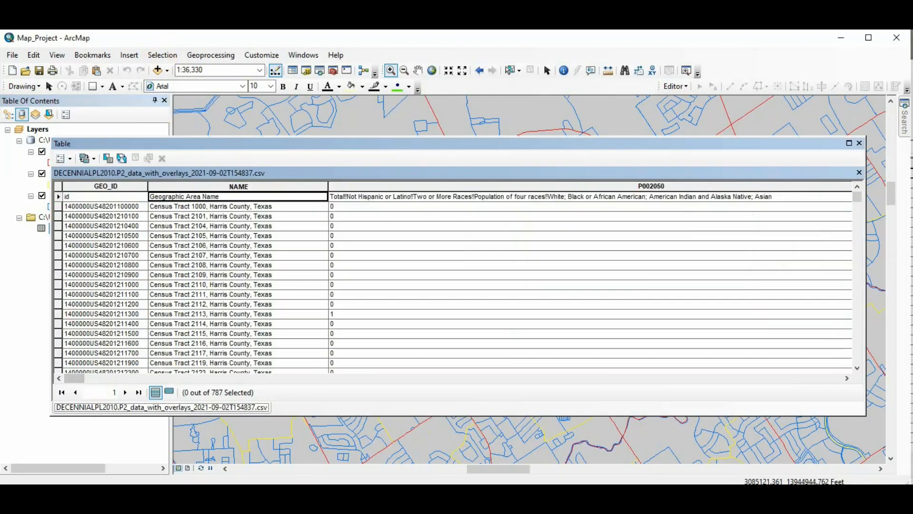
{"action": "key", "text": "alt+Tab"}
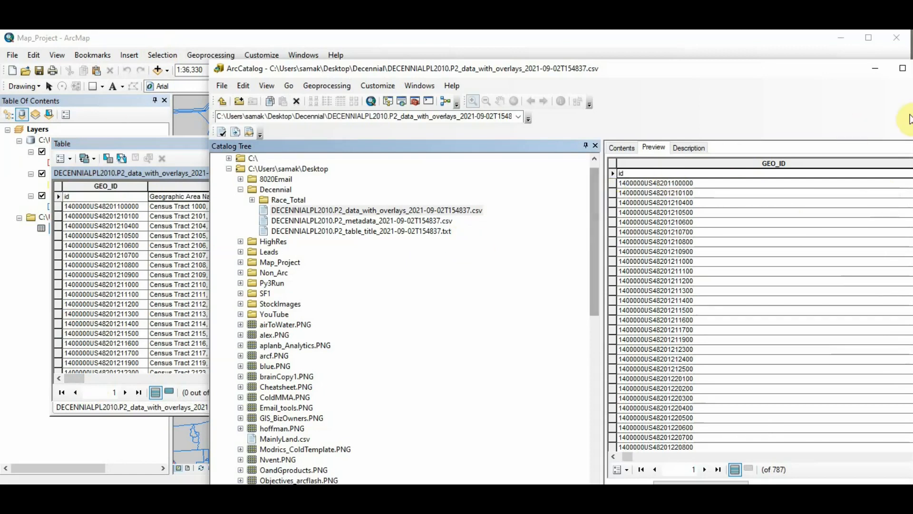
{"action": "left_click", "coordinate": [876, 68]}
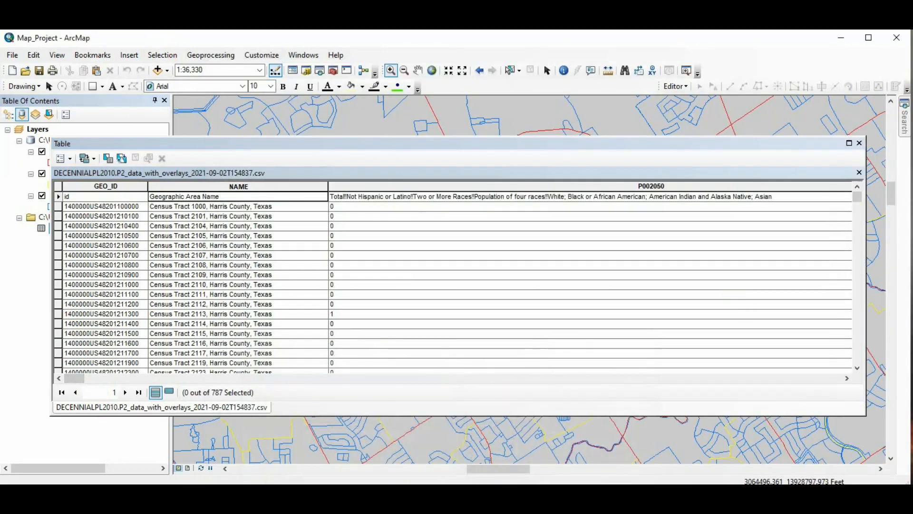
Examine the field codes and descriptions in the DECENNIALPL2010.P1 metadata CSV from the Race_Total folder, and return to the ArcMap table.
{"action": "key", "text": "alt+Tab"}
{"action": "double_click", "coordinate": [488, 209]}
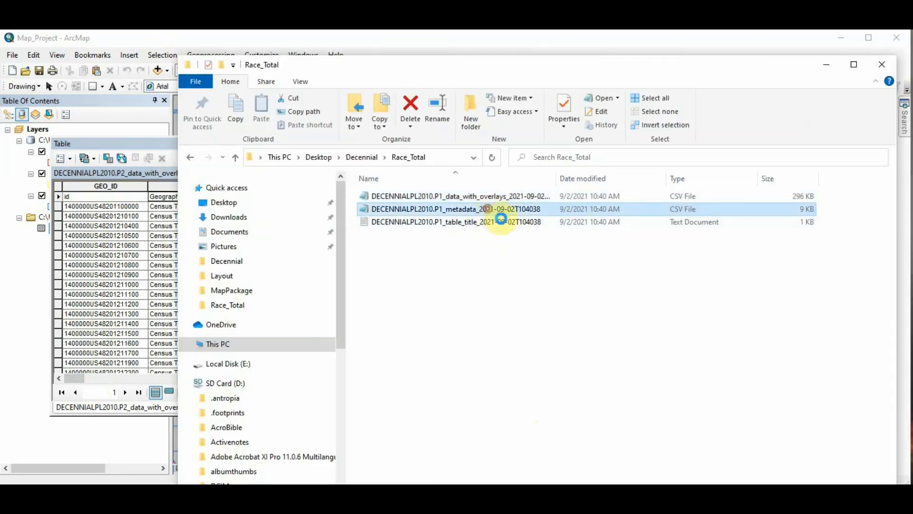
{"action": "scroll", "coordinate": [578, 273], "scroll_direction": "down", "scroll_amount": 7}
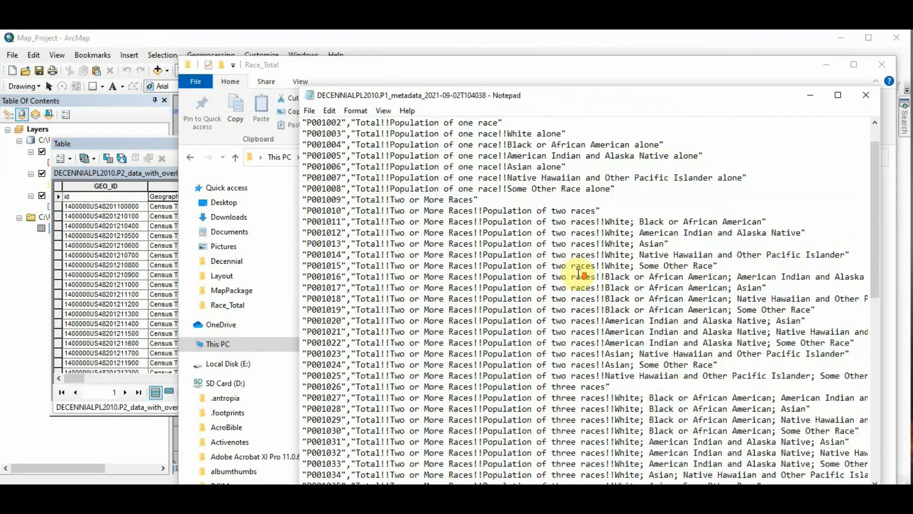
{"action": "scroll", "coordinate": [578, 273], "scroll_direction": "up", "scroll_amount": 7}
{"action": "scroll", "coordinate": [577, 273], "scroll_direction": "down", "scroll_amount": 6}
{"action": "scroll", "coordinate": [578, 271], "scroll_direction": "up", "scroll_amount": 6}
{"action": "scroll", "coordinate": [585, 256], "scroll_direction": "down", "scroll_amount": 14}
{"action": "scroll", "coordinate": [588, 249], "scroll_direction": "up", "scroll_amount": 13}
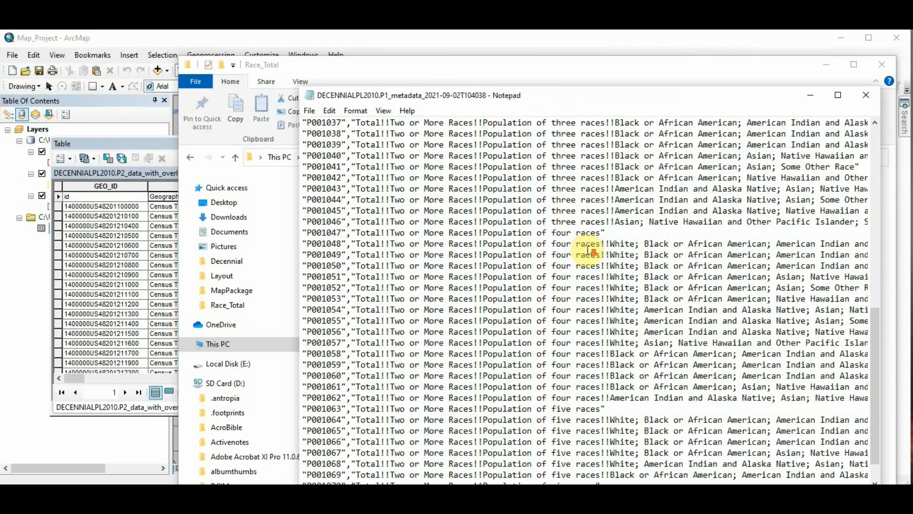
{"action": "scroll", "coordinate": [587, 248], "scroll_direction": "down", "scroll_amount": 2}
{"action": "scroll", "coordinate": [586, 246], "scroll_direction": "up", "scroll_amount": 2}
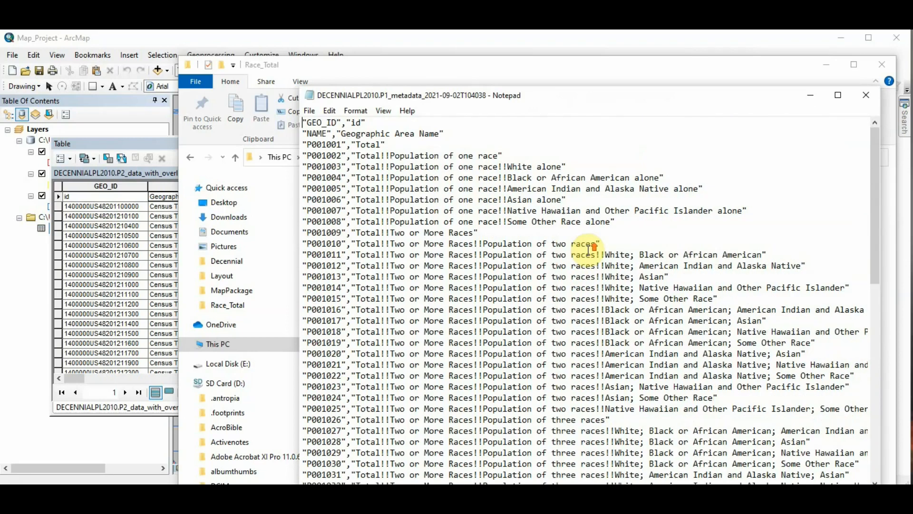
{"action": "left_click", "coordinate": [812, 99]}
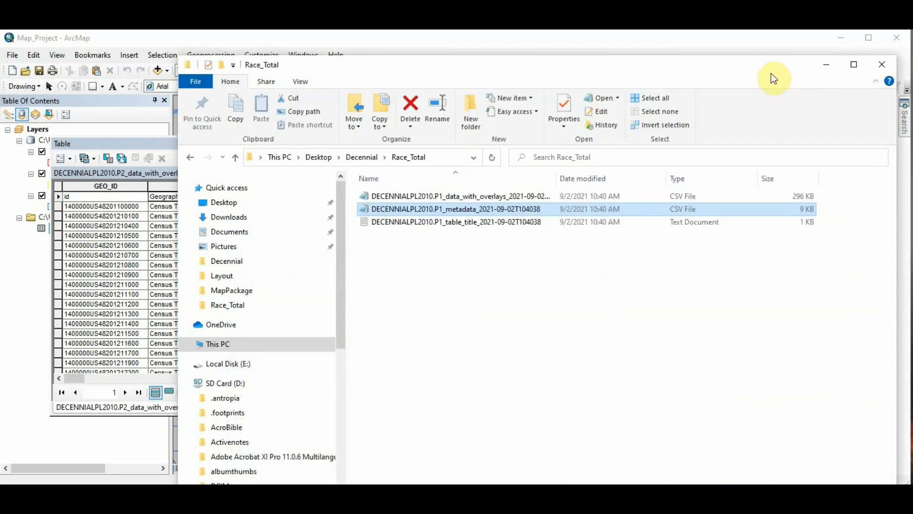
{"action": "left_click", "coordinate": [824, 66]}
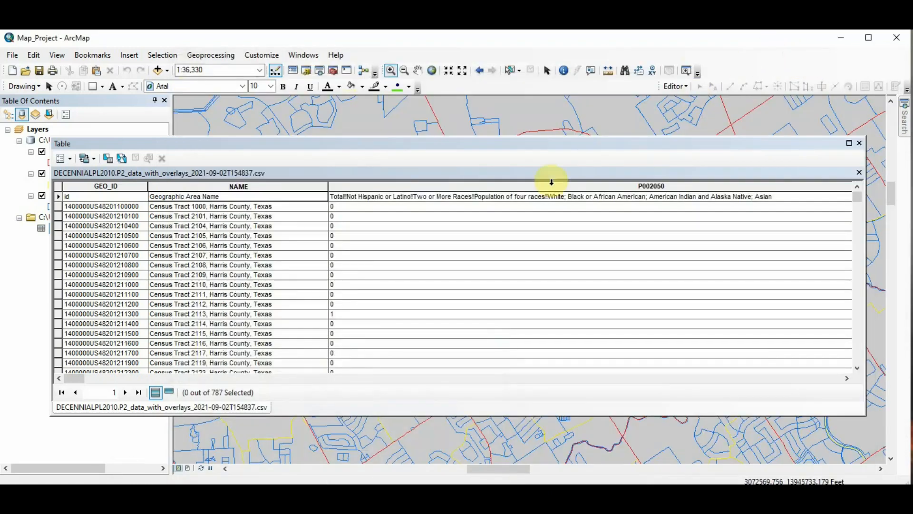
Select the field-description row at the start of the P2 table, review its columns, and highlight the GEO_ID field.
{"action": "left_click", "coordinate": [58, 196]}
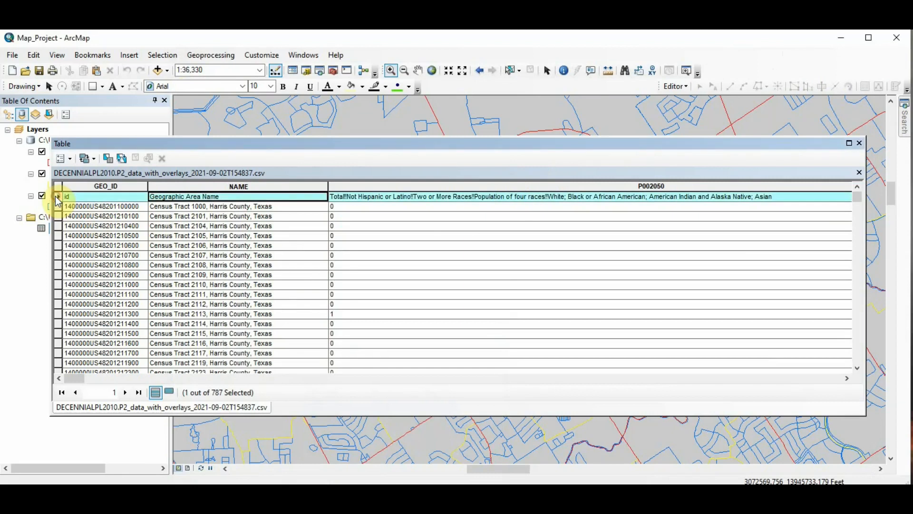
{"action": "left_click_drag", "start_coordinate": [80, 378], "coordinate": [806, 381]}
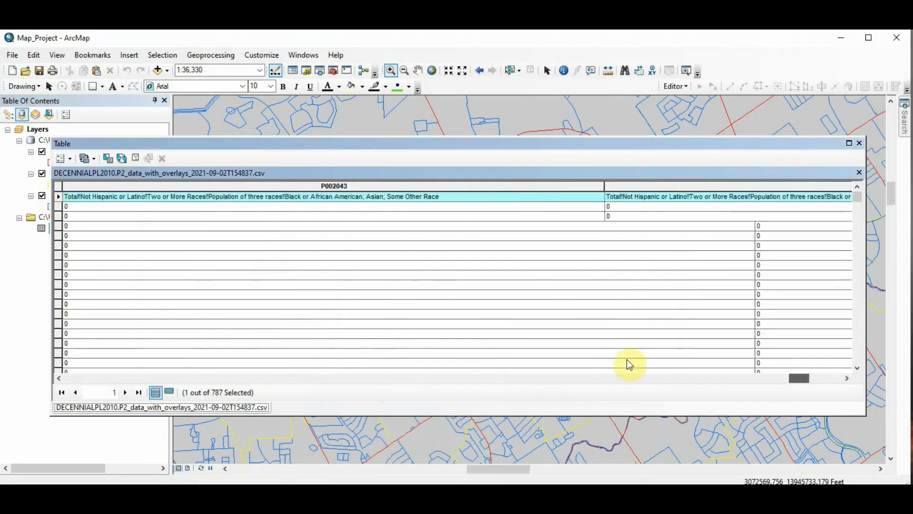
{"action": "left_click_drag", "start_coordinate": [627, 360], "coordinate": [91, 283]}
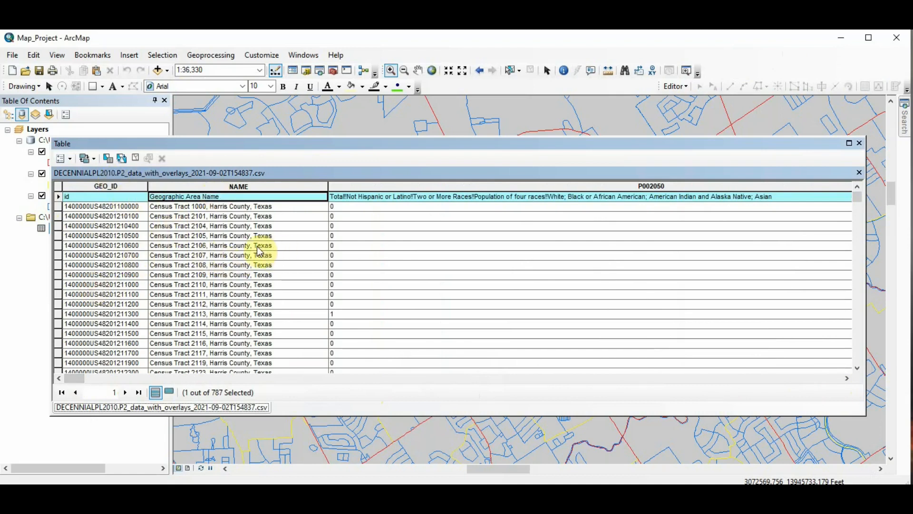
{"action": "left_click", "coordinate": [102, 187]}
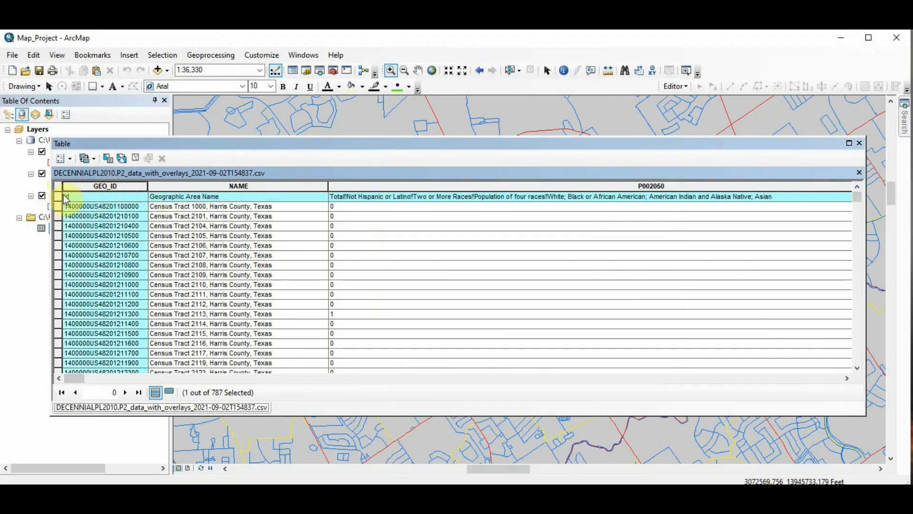
Examine the field-description row of the P2 table and the Relationship.PNG note on GEOID joins, and minimize the image.
{"action": "left_click", "coordinate": [152, 197]}
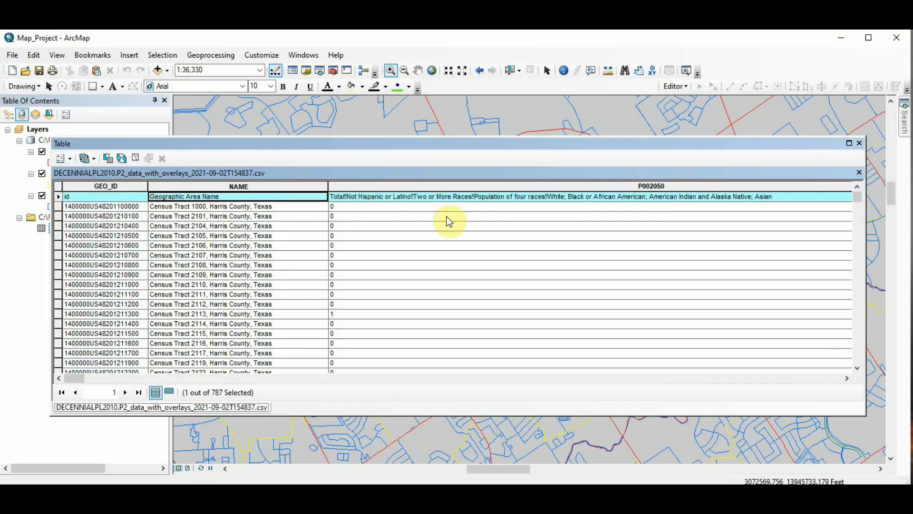
{"action": "scroll", "coordinate": [437, 299], "scroll_direction": "down", "scroll_amount": 1}
{"action": "scroll", "coordinate": [440, 303], "scroll_direction": "up", "scroll_amount": 1}
{"action": "scroll", "coordinate": [481, 286], "scroll_direction": "down", "scroll_amount": 1}
{"action": "scroll", "coordinate": [481, 286], "scroll_direction": "up", "scroll_amount": 1}
{"action": "mouse_move", "coordinate": [69, 379]}
{"action": "left_mouse_down"}
{"action": "mouse_move", "coordinate": [198, 383]}
{"action": "mouse_move", "coordinate": [69, 379]}
{"action": "left_mouse_up"}
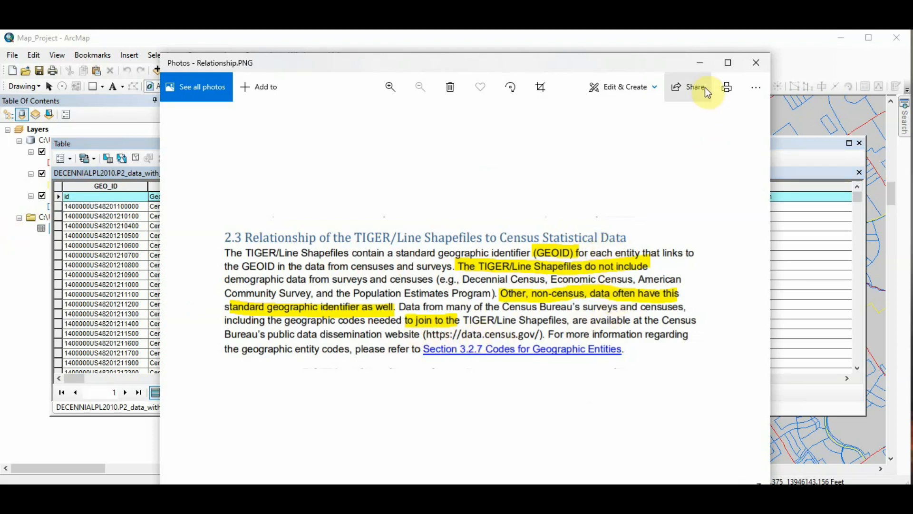
{"action": "left_click", "coordinate": [700, 62]}
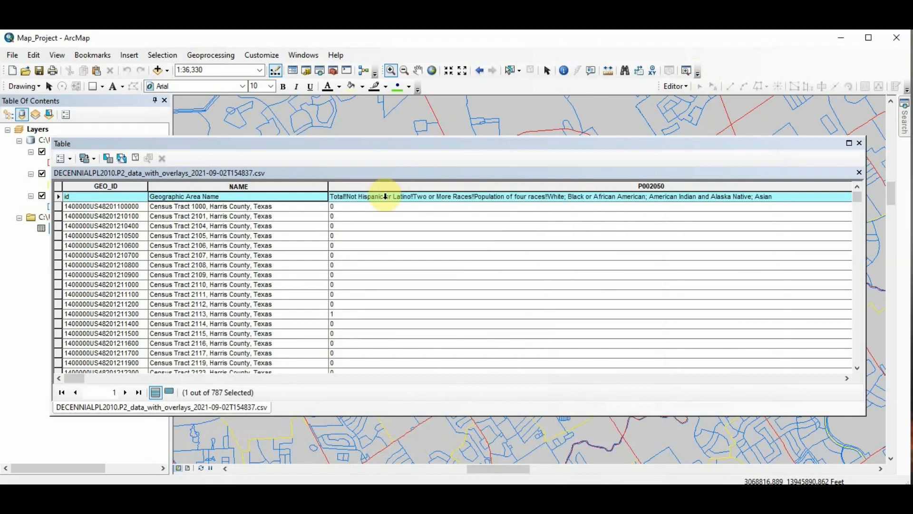
Highlight the GEO_ID field in the P2 table and close the table window.
{"action": "left_click", "coordinate": [116, 181]}
{"action": "left_click", "coordinate": [116, 184]}
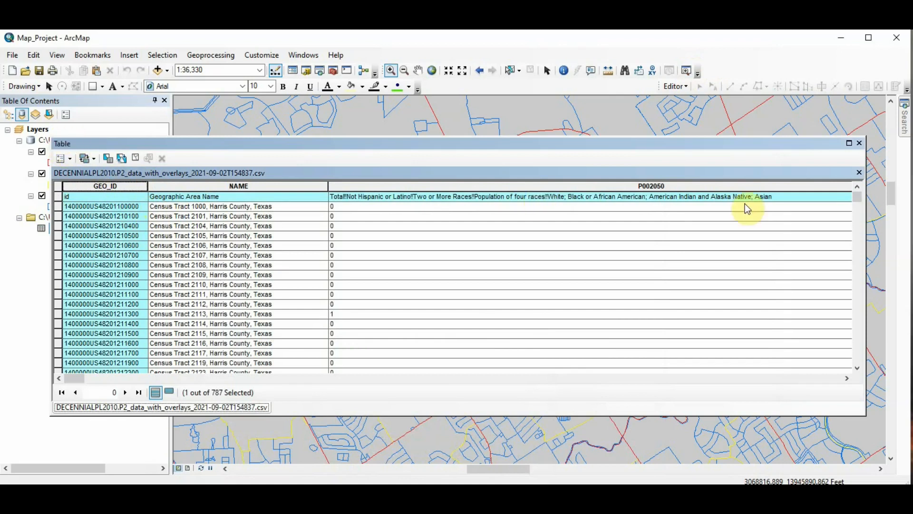
{"action": "left_click", "coordinate": [859, 143]}
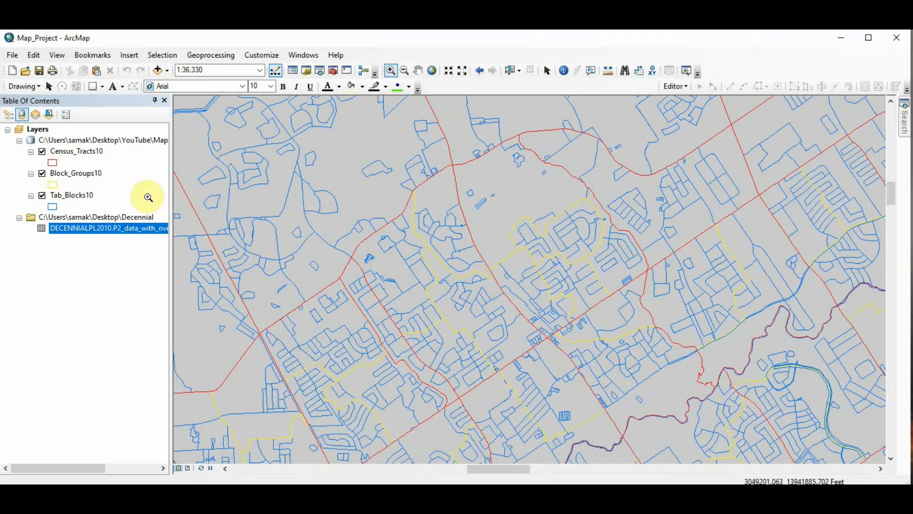
Open the Census_Tracts10 attribute table, highlight and widen its GEOID10 field, and close the table.
{"action": "left_click", "coordinate": [9, 115]}
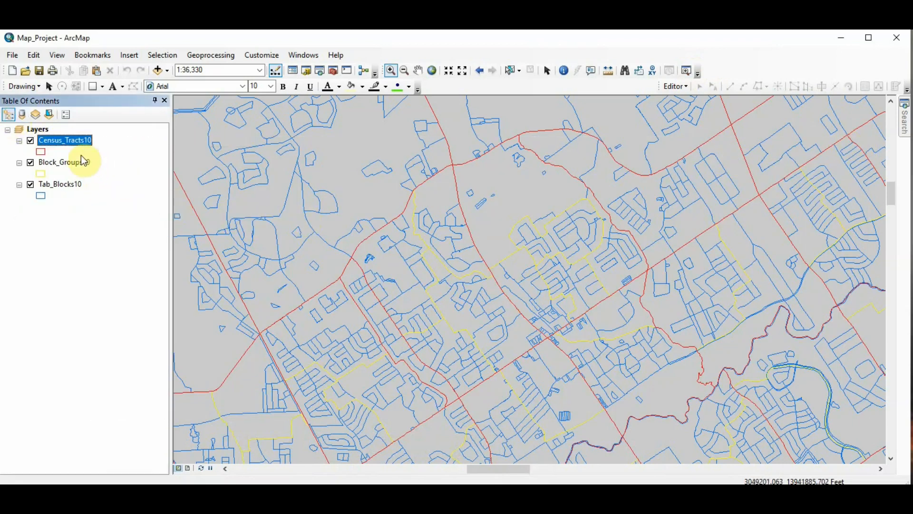
{"action": "right_click", "coordinate": [75, 143]}
{"action": "left_click", "coordinate": [123, 174]}
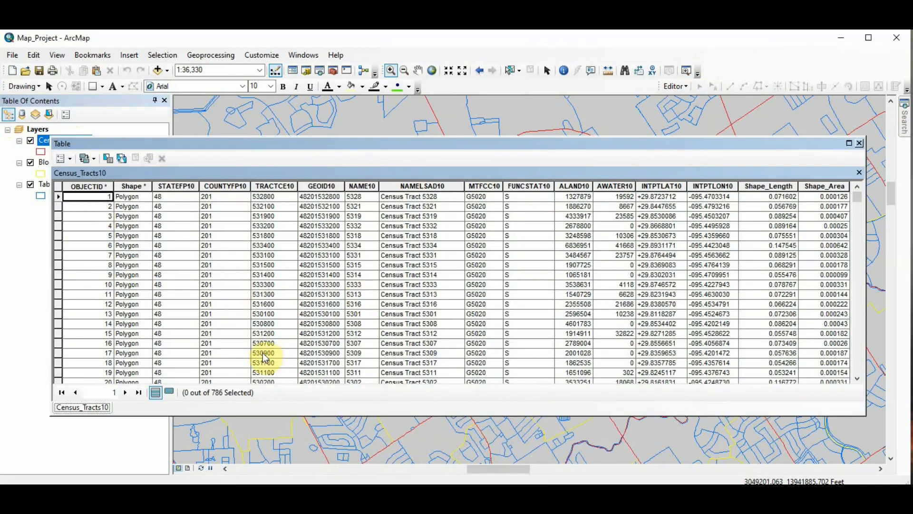
{"action": "left_click", "coordinate": [321, 186]}
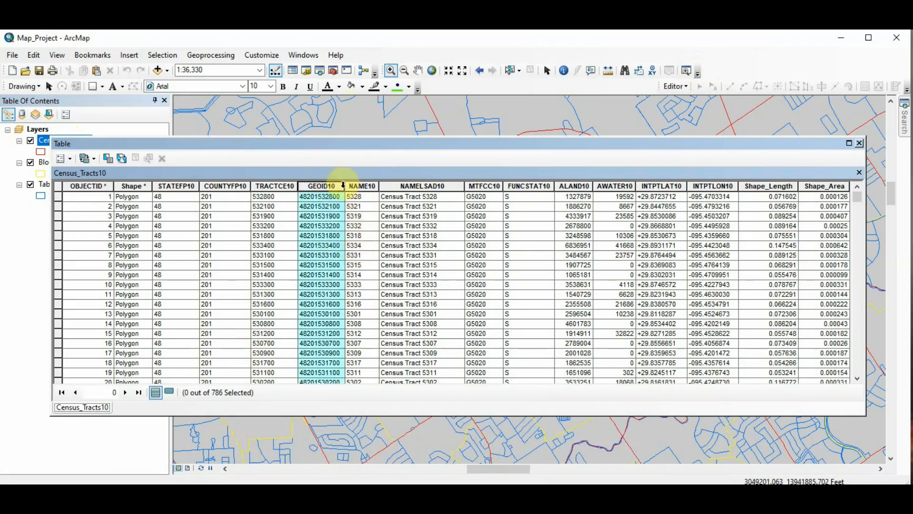
{"action": "left_click_drag", "start_coordinate": [344, 186], "coordinate": [391, 186]}
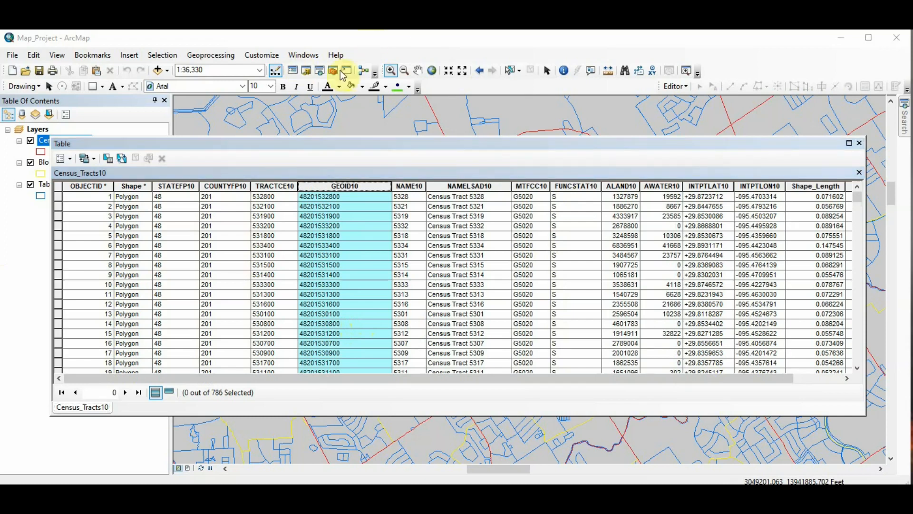
{"action": "left_click", "coordinate": [861, 144]}
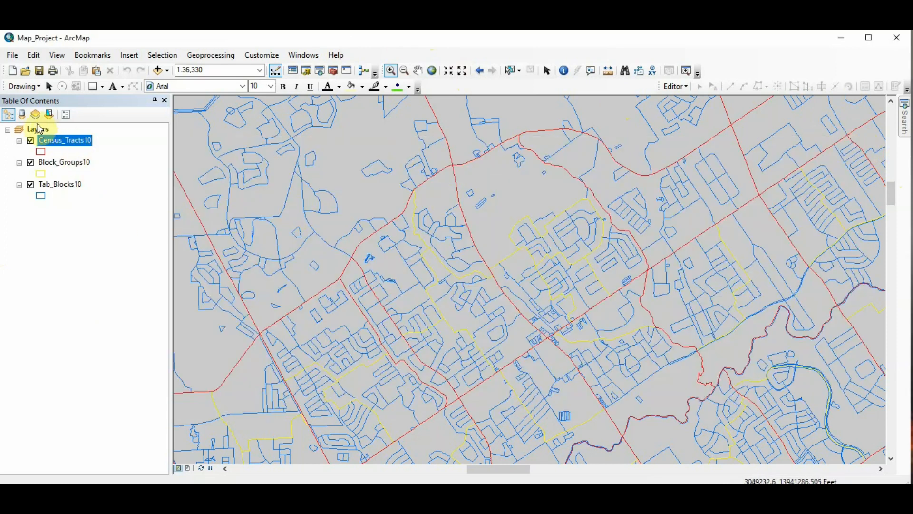
Reopen the DECENNIALPL2010.P2 table, examine the highlighted GEO_ID field's codes, and close the table.
{"action": "left_click", "coordinate": [22, 114]}
{"action": "right_click", "coordinate": [101, 226]}
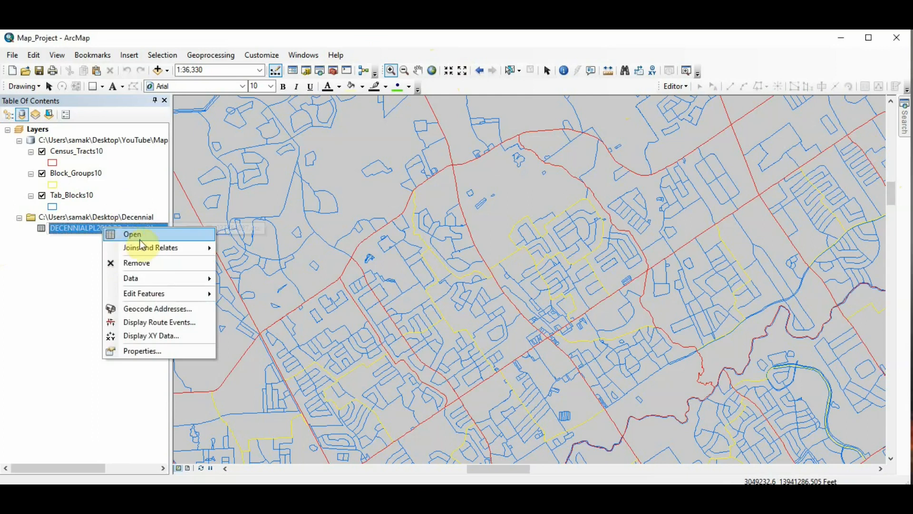
{"action": "left_click", "coordinate": [140, 237]}
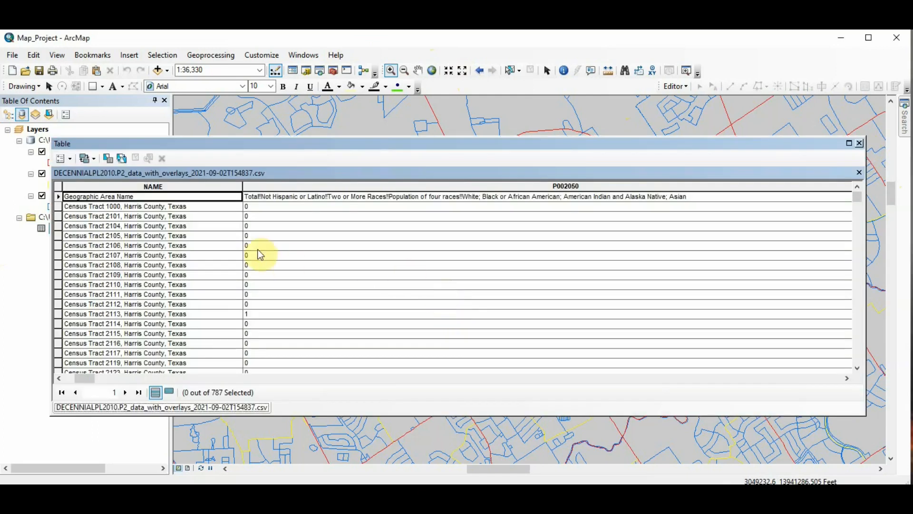
{"action": "left_click_drag", "start_coordinate": [87, 378], "coordinate": [69, 371]}
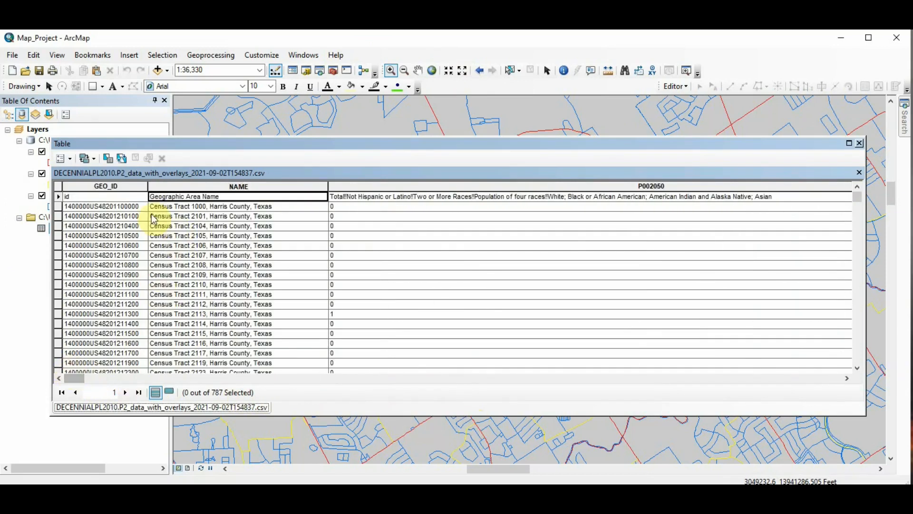
{"action": "left_click", "coordinate": [116, 206]}
{"action": "left_click", "coordinate": [142, 186]}
{"action": "left_click_drag", "start_coordinate": [166, 165], "coordinate": [405, 185]}
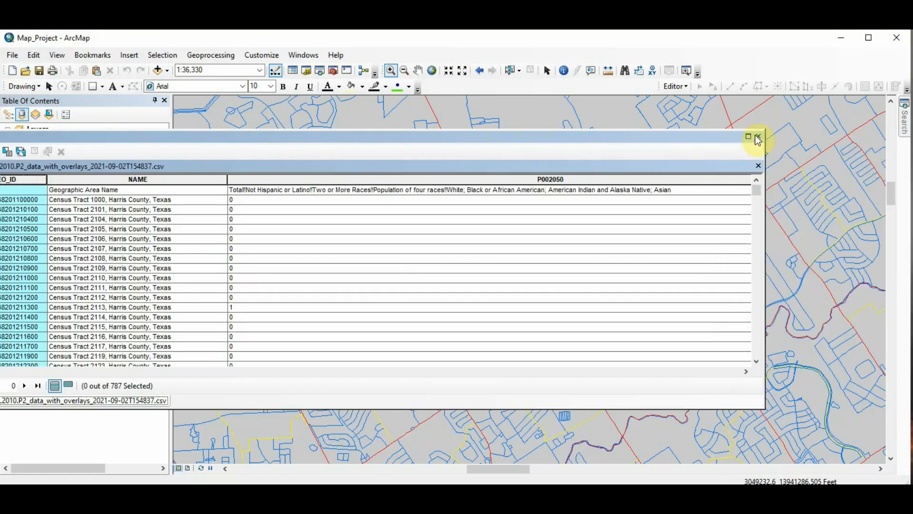
{"action": "left_click", "coordinate": [757, 136]}
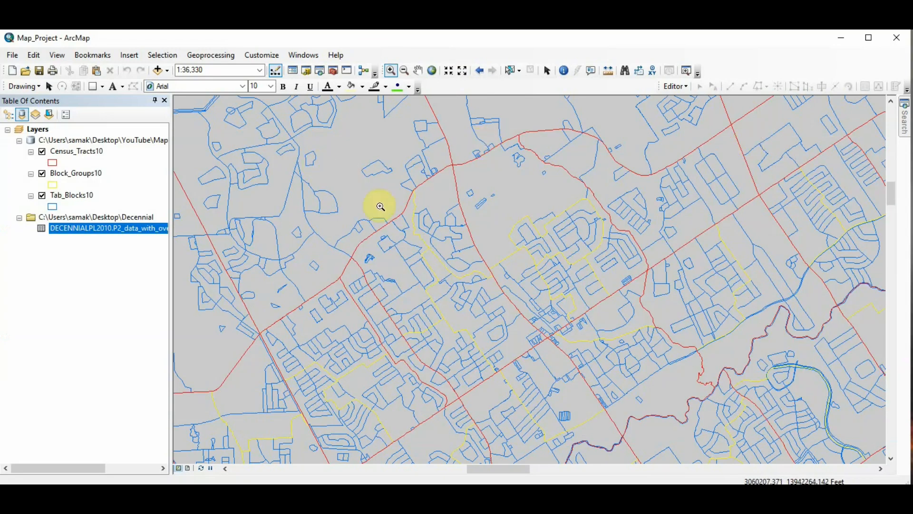
Open the Census_Tracts10 attribute table and highlight the STATEFP10, COUNTYFP10 and TRACTCE10 fields in turn.
{"action": "left_click", "coordinate": [8, 115]}
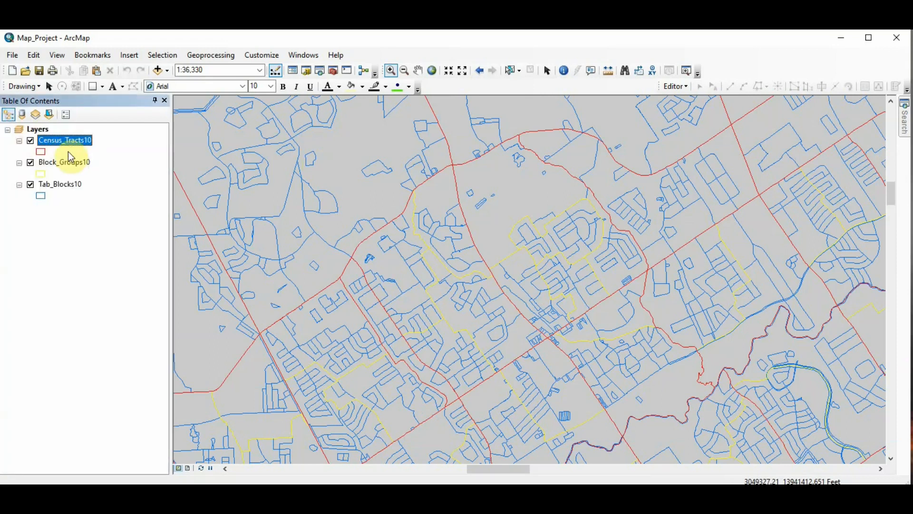
{"action": "right_click", "coordinate": [69, 148]}
{"action": "left_click", "coordinate": [92, 175]}
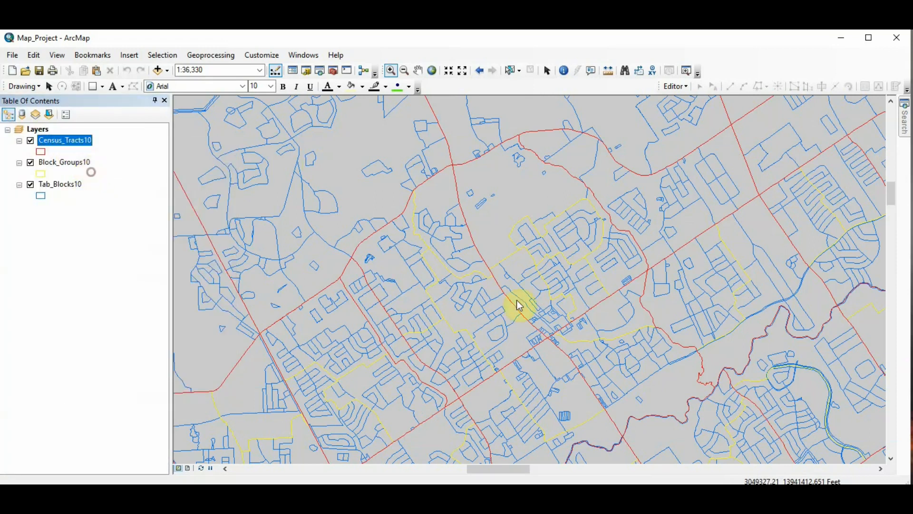
{"action": "left_click", "coordinate": [86, 180]}
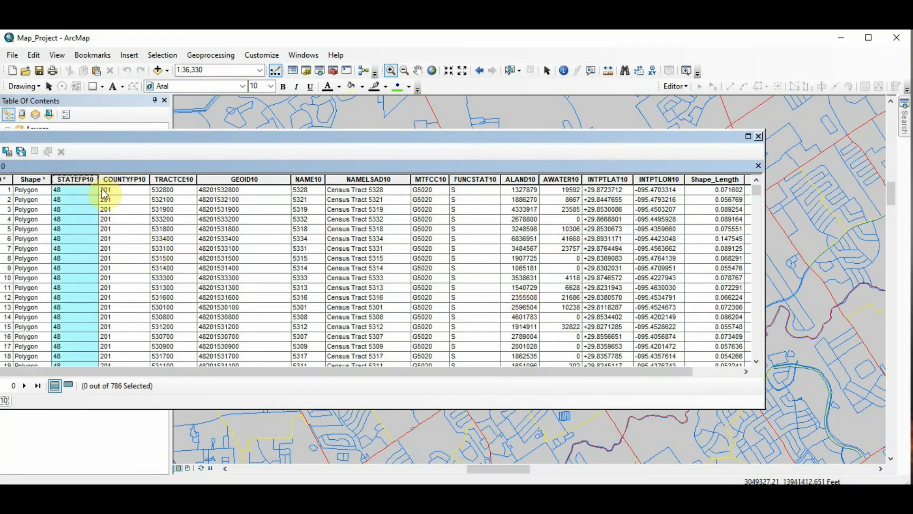
{"action": "left_click", "coordinate": [123, 180]}
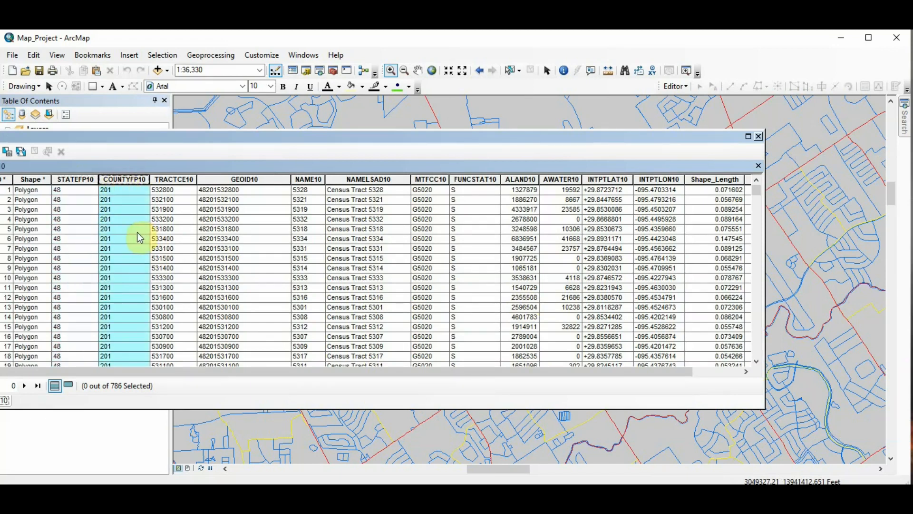
{"action": "left_click", "coordinate": [181, 179]}
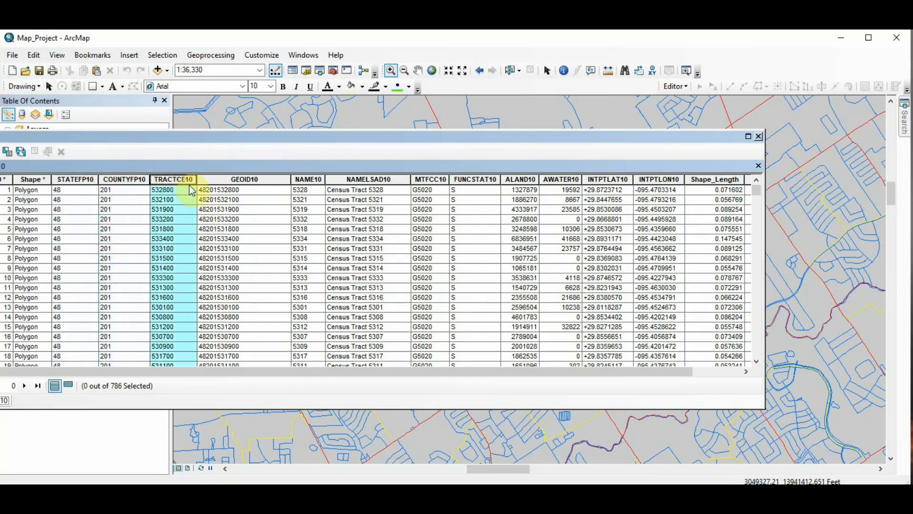
Open the DECENNIALPL2010.P2 table as well and arrange it beside Census_Tracts10 in a new vertical tab group.
{"action": "left_click_drag", "start_coordinate": [98, 137], "coordinate": [367, 131]}
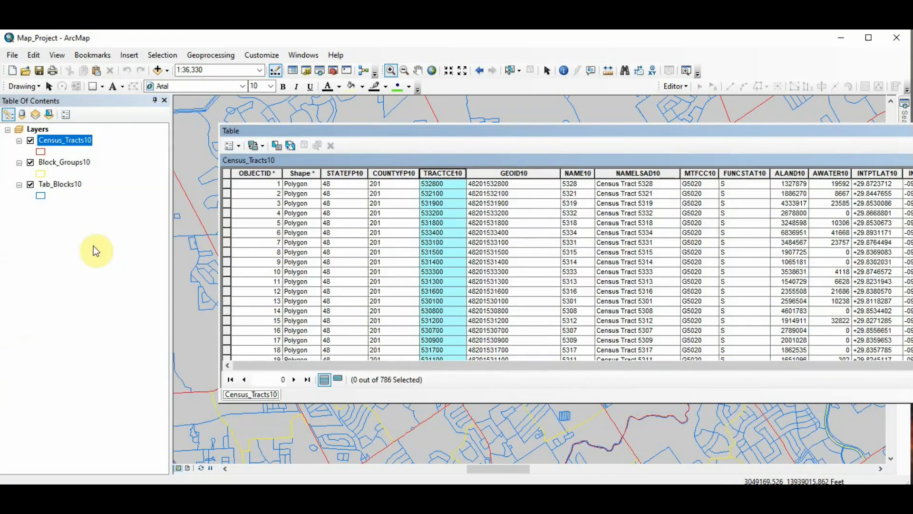
{"action": "left_click", "coordinate": [23, 115]}
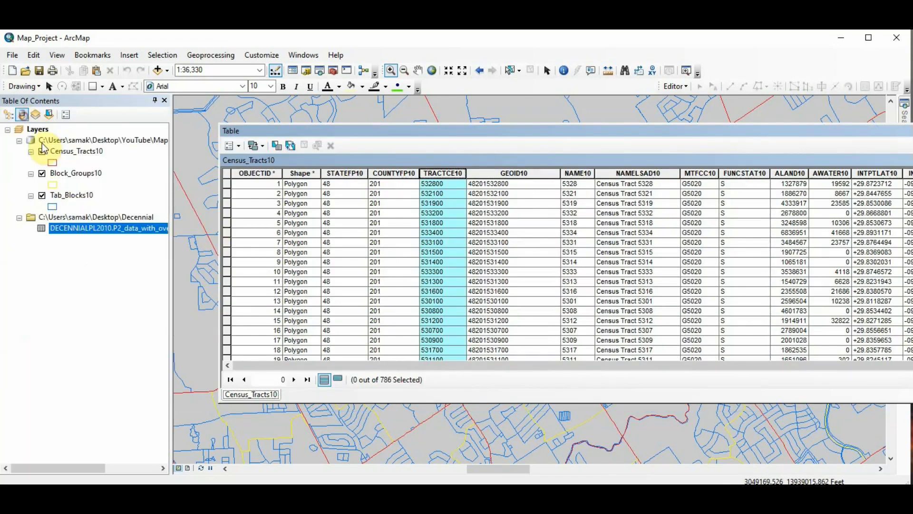
{"action": "right_click", "coordinate": [81, 231]}
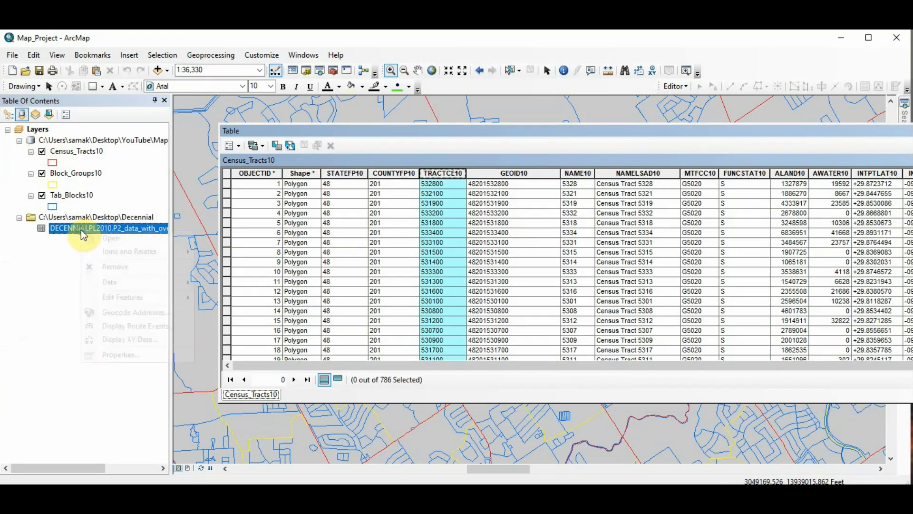
{"action": "left_click", "coordinate": [114, 238]}
{"action": "left_click", "coordinate": [149, 143]}
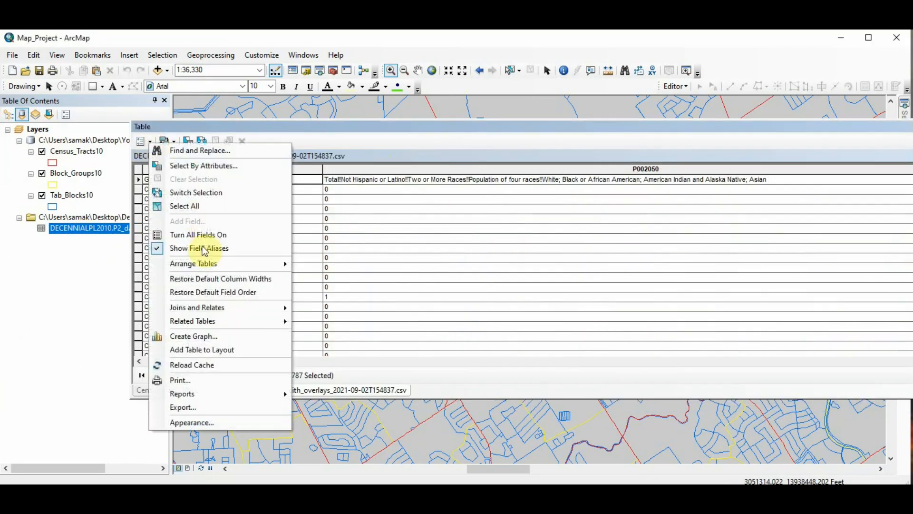
{"action": "mouse_move", "coordinate": [235, 266]}
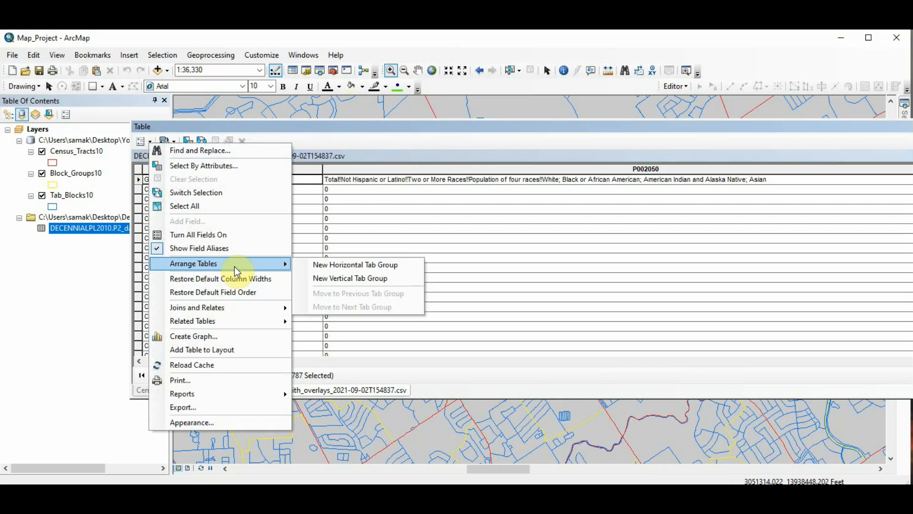
{"action": "left_click", "coordinate": [345, 281]}
{"action": "left_click_drag", "start_coordinate": [698, 175], "coordinate": [523, 167]}
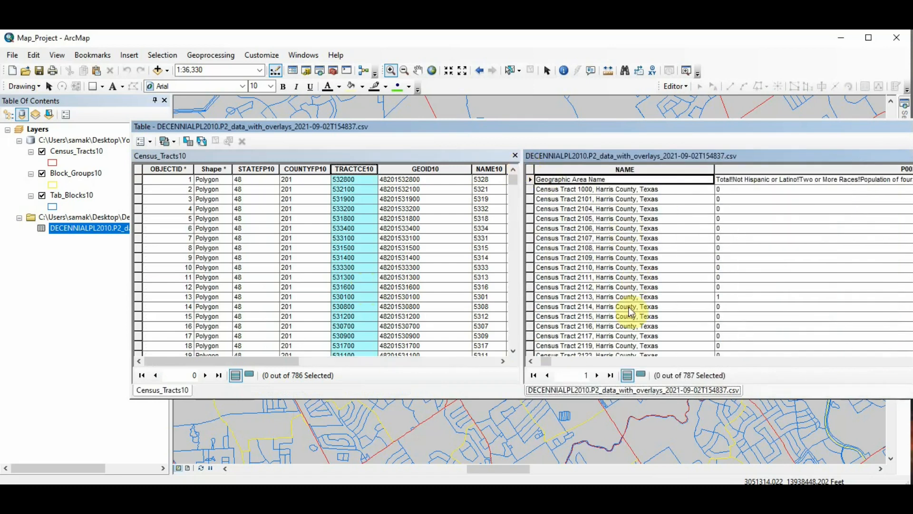
Highlight the P2 table's GEO_ID field, give that table more of the split window, and widen the GEO_ID column.
{"action": "left_click", "coordinate": [555, 362]}
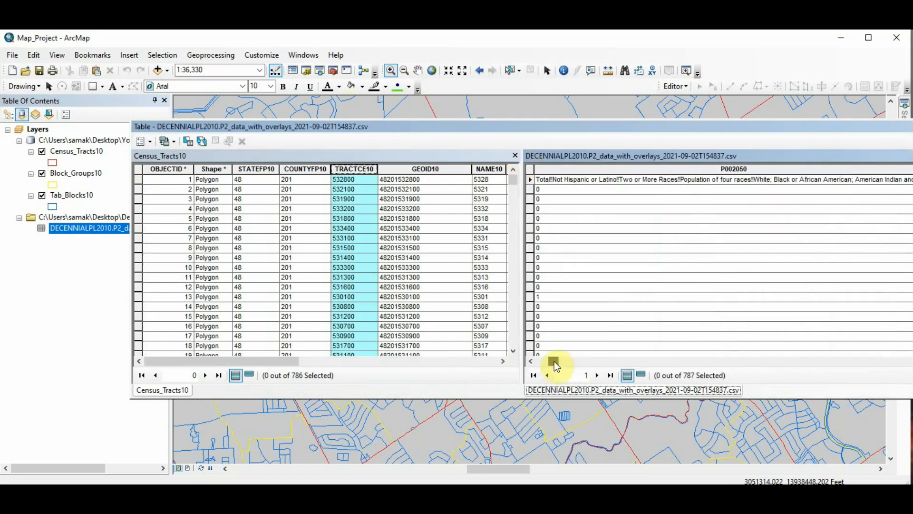
{"action": "left_click_drag", "start_coordinate": [555, 361], "coordinate": [531, 357]}
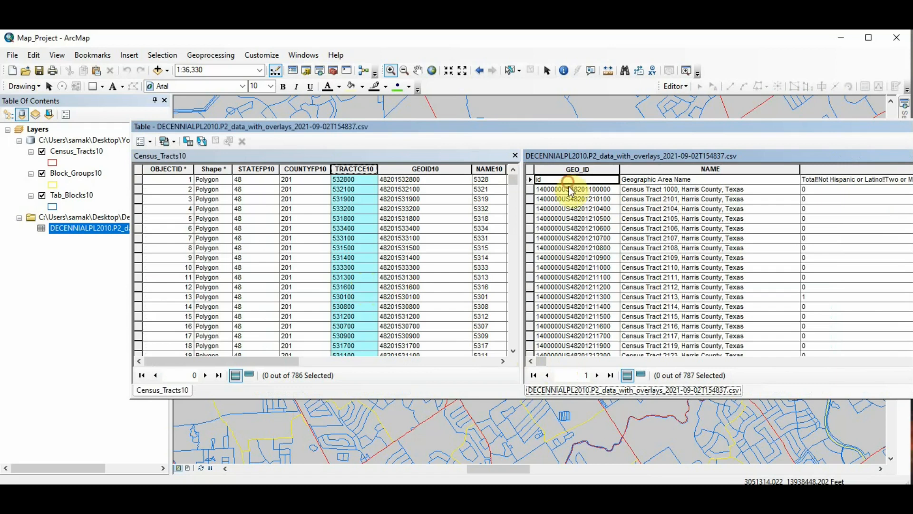
{"action": "left_click", "coordinate": [577, 169]}
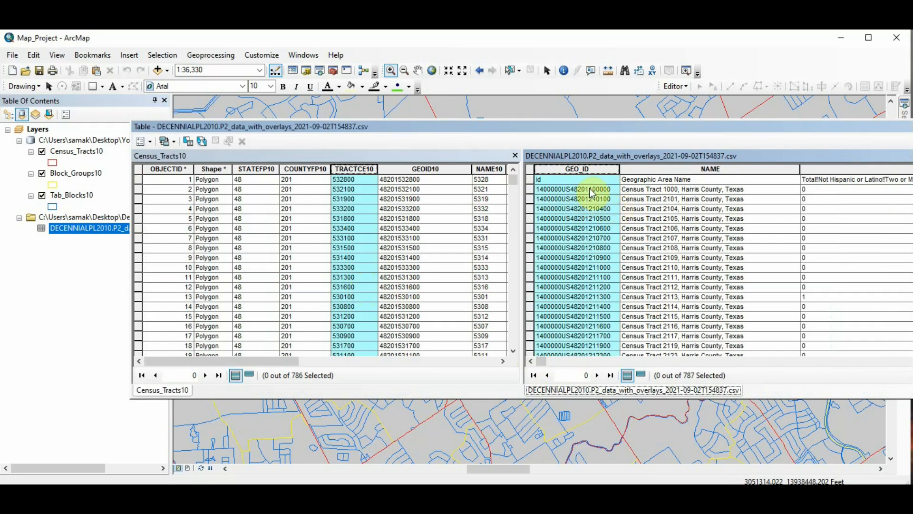
{"action": "left_click_drag", "start_coordinate": [521, 180], "coordinate": [438, 180]}
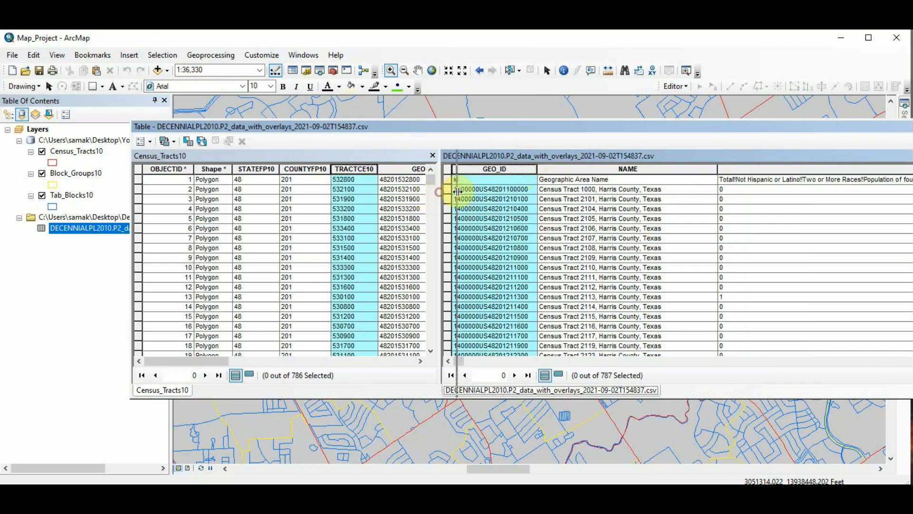
{"action": "left_click_drag", "start_coordinate": [442, 188], "coordinate": [445, 189]}
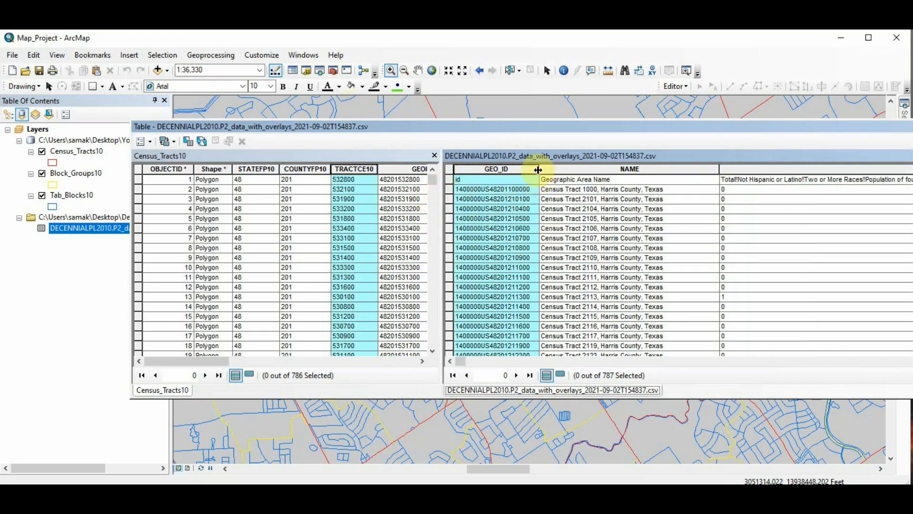
{"action": "left_click_drag", "start_coordinate": [538, 170], "coordinate": [573, 169]}
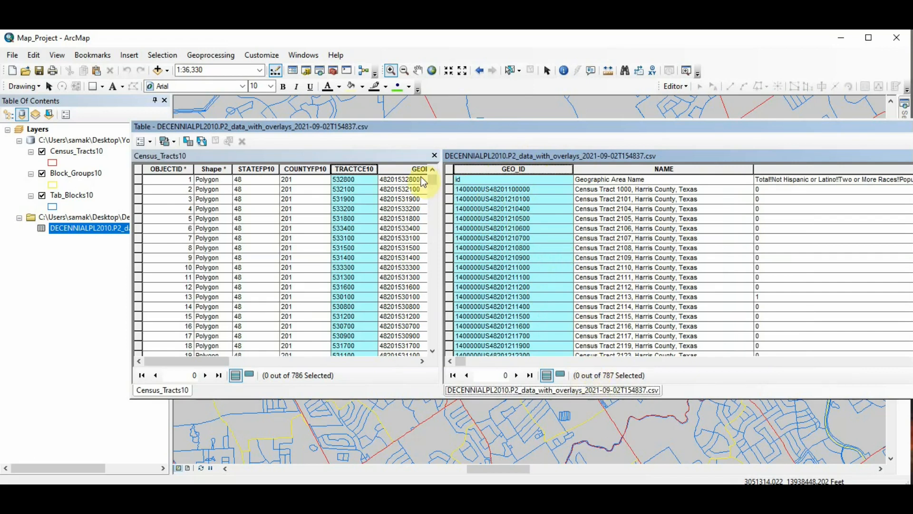
Highlight the GEOID10 field in the Census_Tracts10 table for comparison with GEO_ID.
{"action": "left_click_drag", "start_coordinate": [185, 360], "coordinate": [202, 360]}
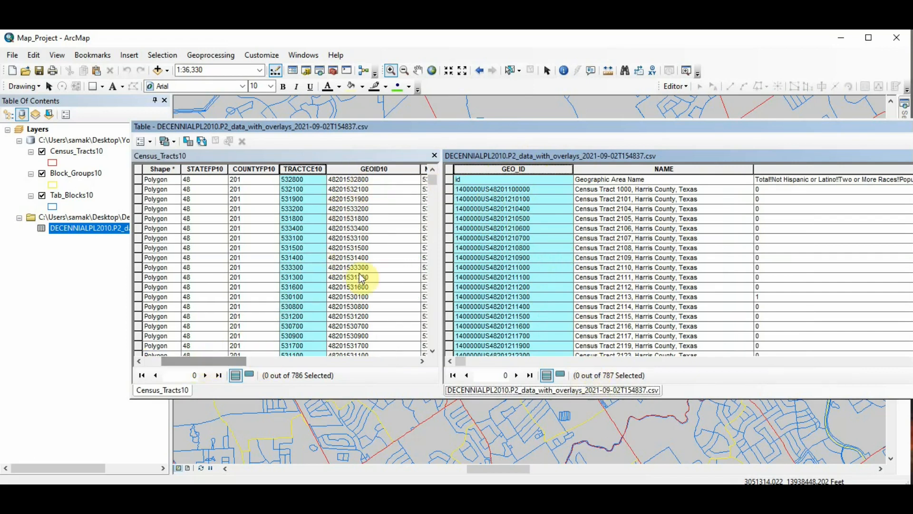
{"action": "left_click", "coordinate": [375, 169]}
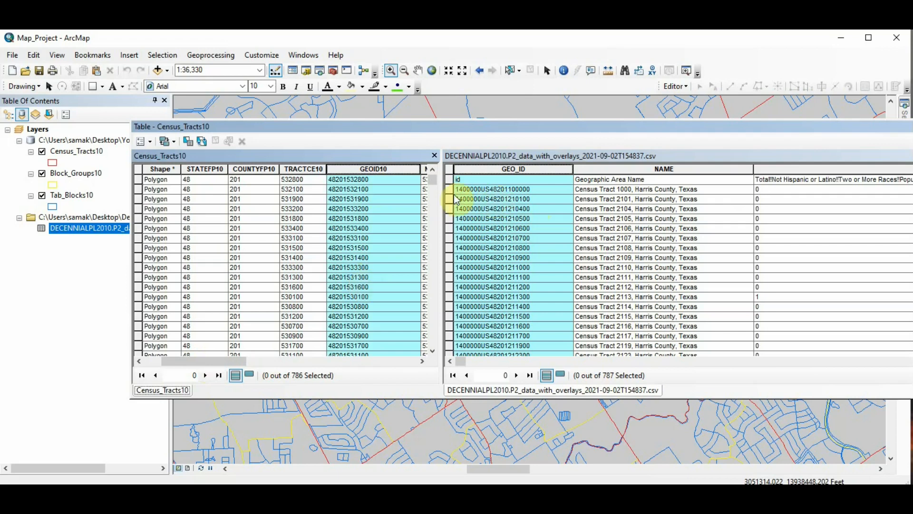
{"action": "right_click", "coordinate": [372, 167]}
{"action": "left_click", "coordinate": [355, 181]}
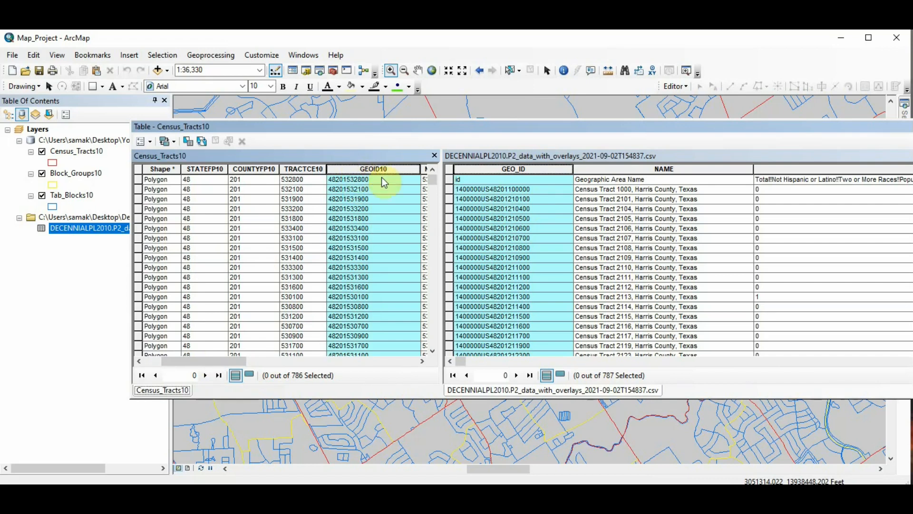
Compare the first GEO_ID value in the P2 table with Census_Tracts10's GEOID10 value and highlight both fields.
{"action": "left_click", "coordinate": [483, 193]}
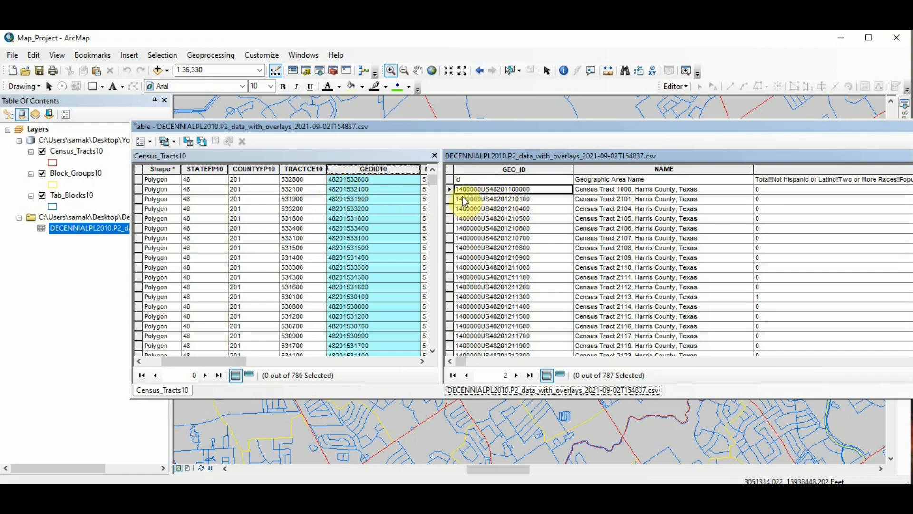
{"action": "left_click", "coordinate": [361, 179]}
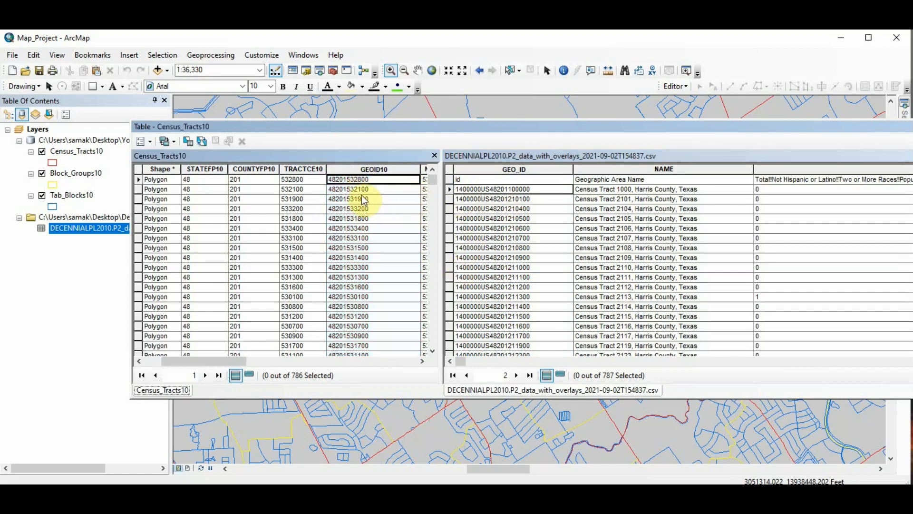
{"action": "left_click", "coordinate": [374, 169]}
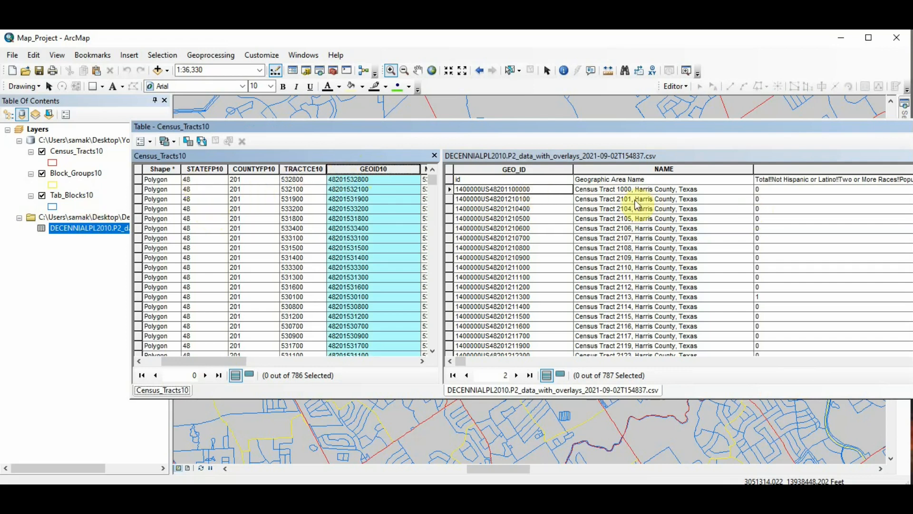
{"action": "left_click", "coordinate": [518, 169]}
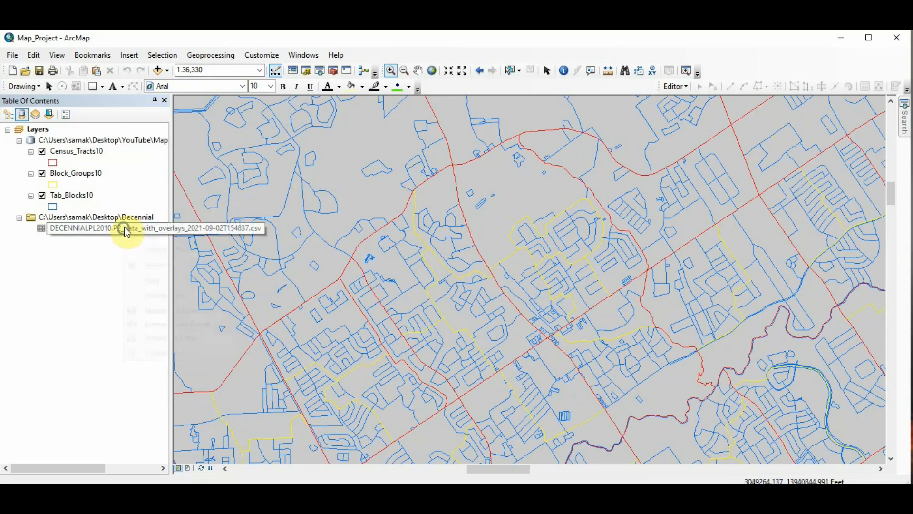
Remove the DECENNIALPL2010.P2 CSV table from the map.
{"action": "right_click", "coordinate": [124, 227]}
{"action": "left_click", "coordinate": [151, 264]}
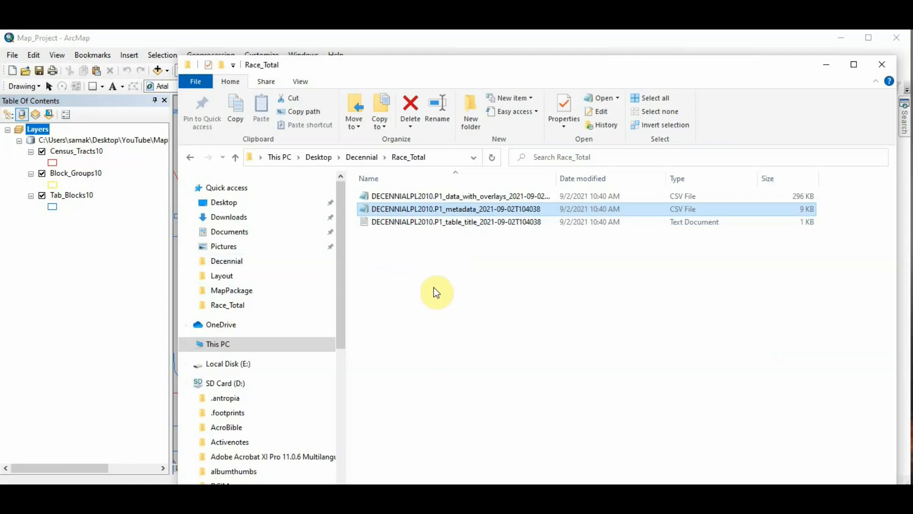
In File Explorer, duplicate the DECENNIALPL2010.P1 data_with_overlays CSV within the Race_Total folder and rename the copy TractsTotalPop_2010.
{"action": "right_click", "coordinate": [435, 195]}
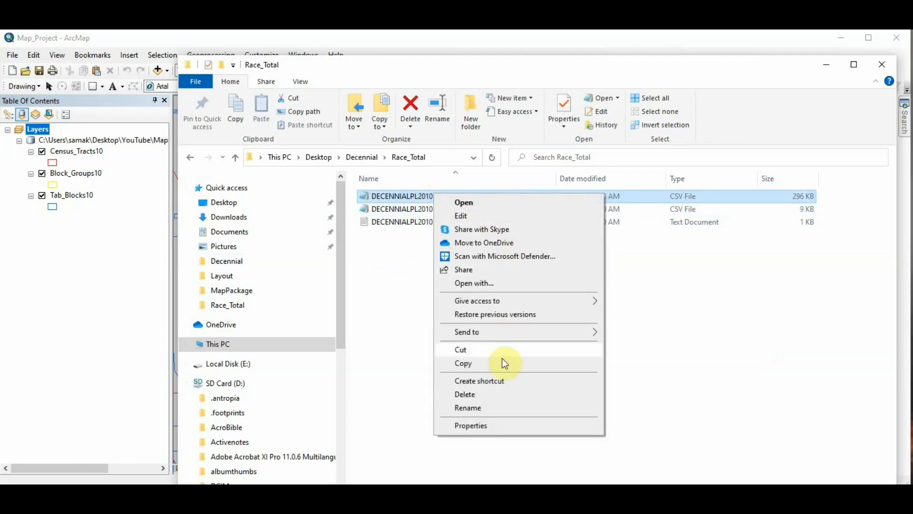
{"action": "left_click", "coordinate": [501, 369]}
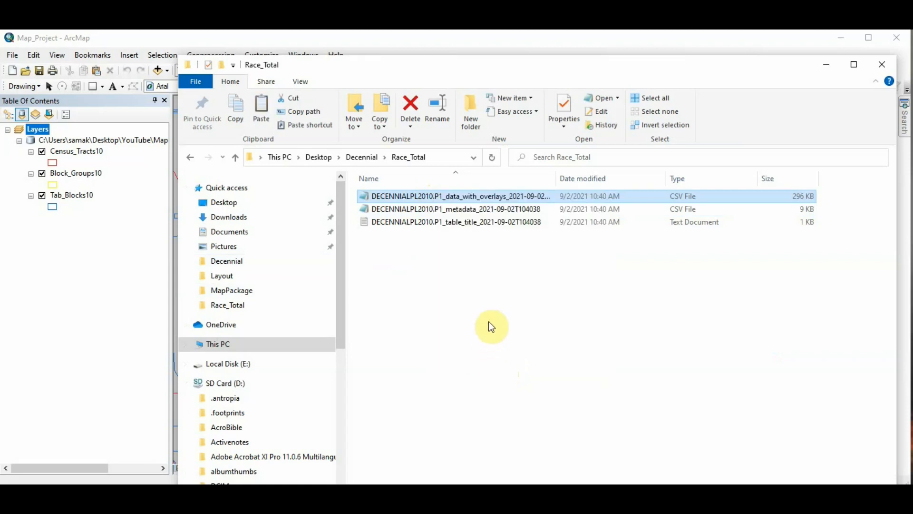
{"action": "right_click", "coordinate": [439, 298]}
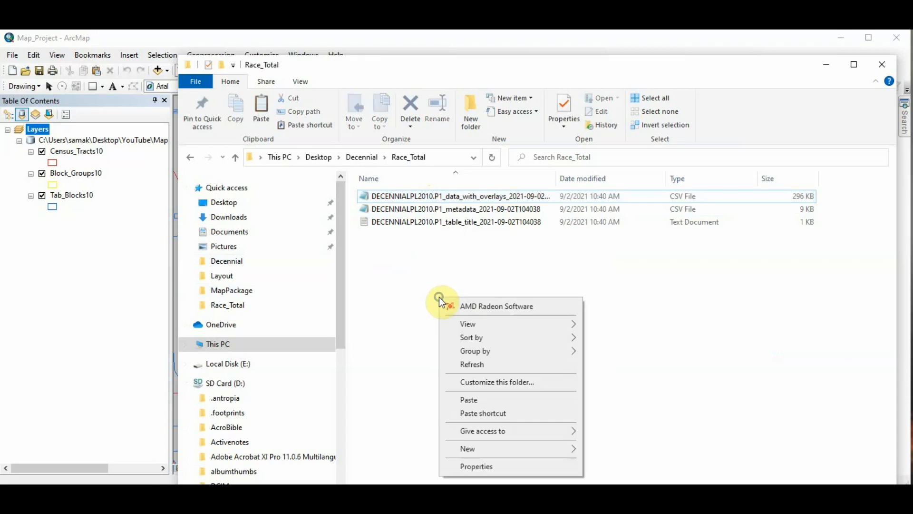
{"action": "left_click", "coordinate": [470, 399]}
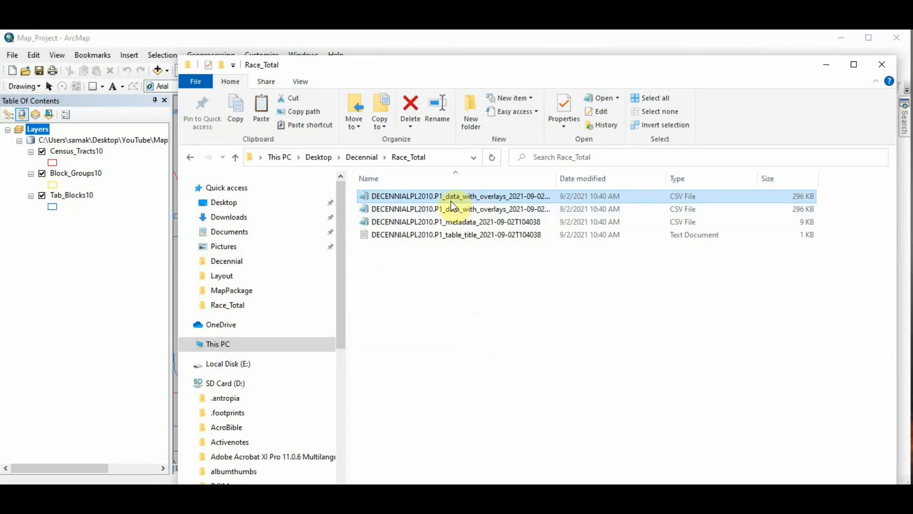
{"action": "key", "text": "F2"}
{"action": "type", "text": "Tra"}
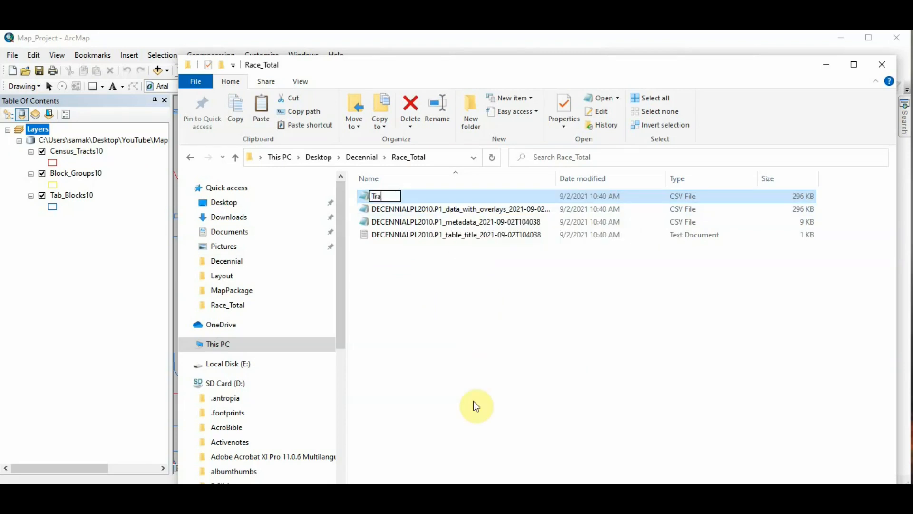
{"action": "type", "text": "ctsTotal"}
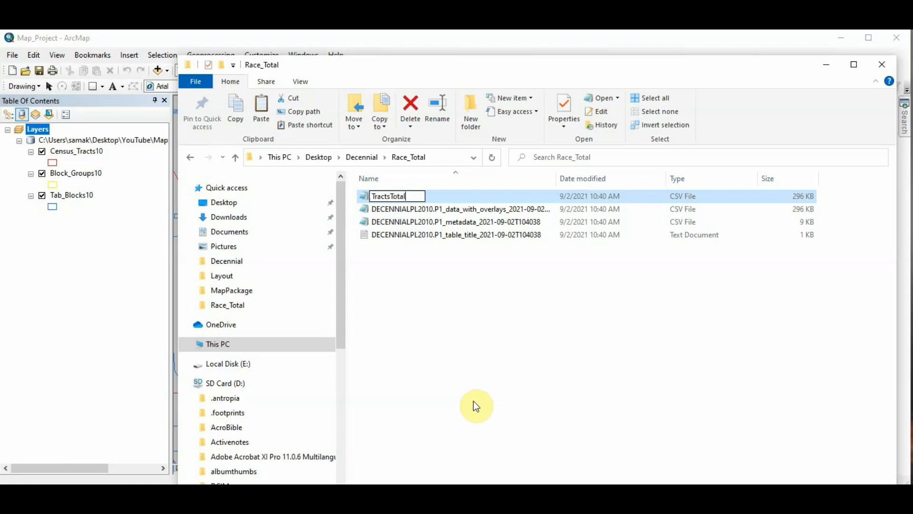
{"action": "type", "text": "Pop_2010"}
{"action": "left_click", "coordinate": [503, 408]}
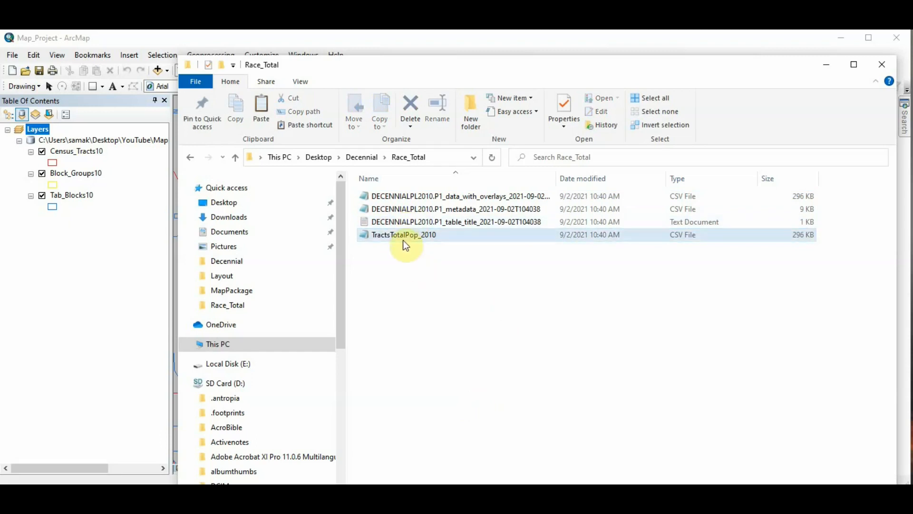
Open TractsTotalPop_2010 in Notepad and set up a replacement that finds 1400000US and substitutes nothing.
{"action": "double_click", "coordinate": [402, 235]}
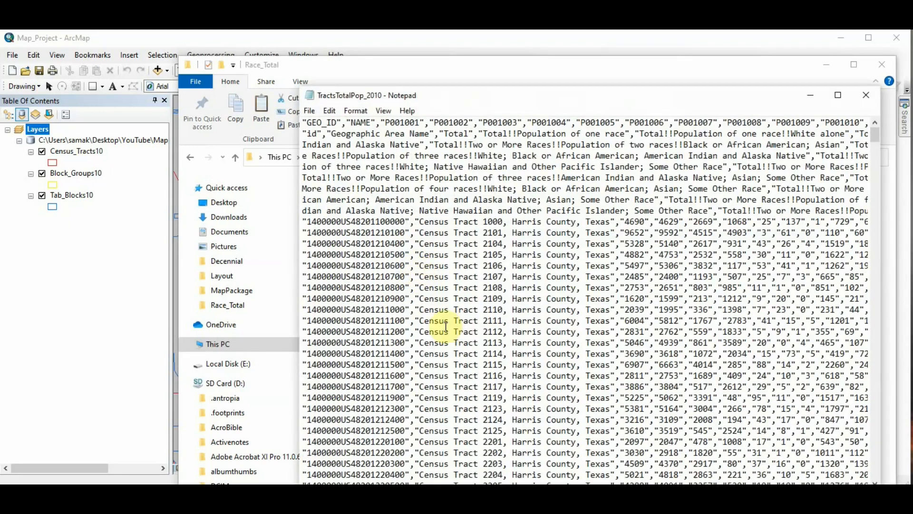
{"action": "left_click", "coordinate": [313, 112]}
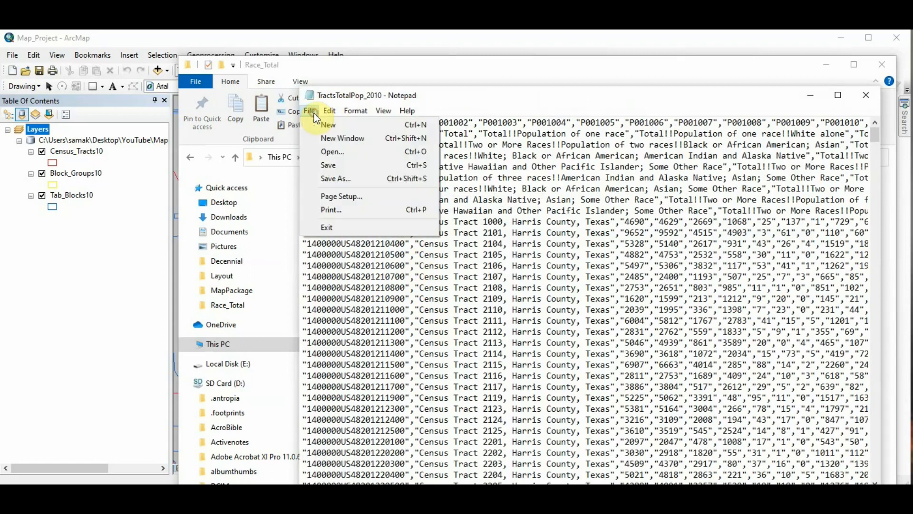
{"action": "mouse_move", "coordinate": [330, 110]}
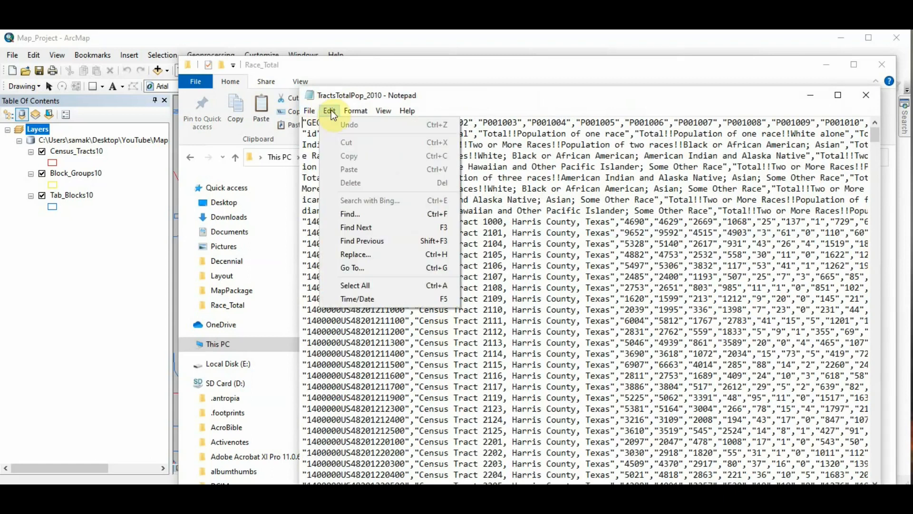
{"action": "left_click", "coordinate": [380, 254]}
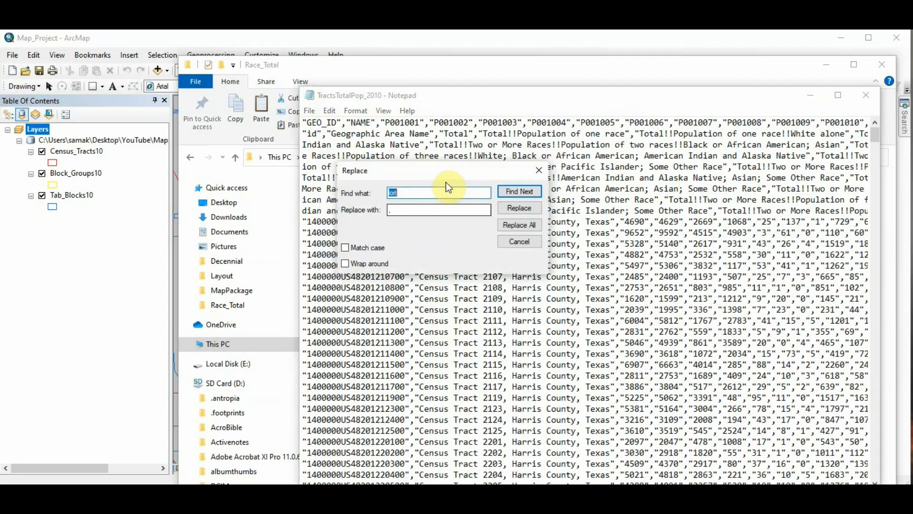
{"action": "left_click_drag", "start_coordinate": [446, 181], "coordinate": [600, 148]}
{"action": "left_click", "coordinate": [577, 184]}
{"action": "type", "text": "1400"}
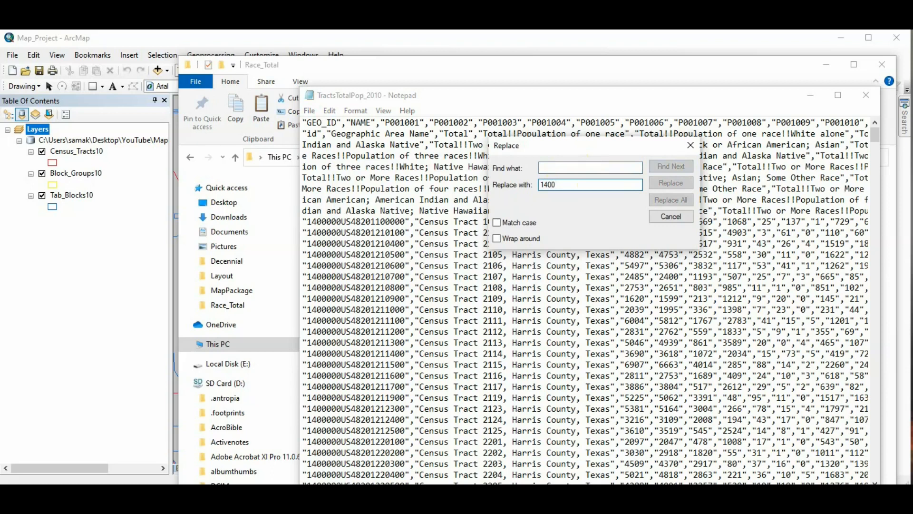
{"action": "type", "text": "000US"}
{"action": "double_click", "coordinate": [576, 181]}
{"action": "key", "text": "BackSpace"}
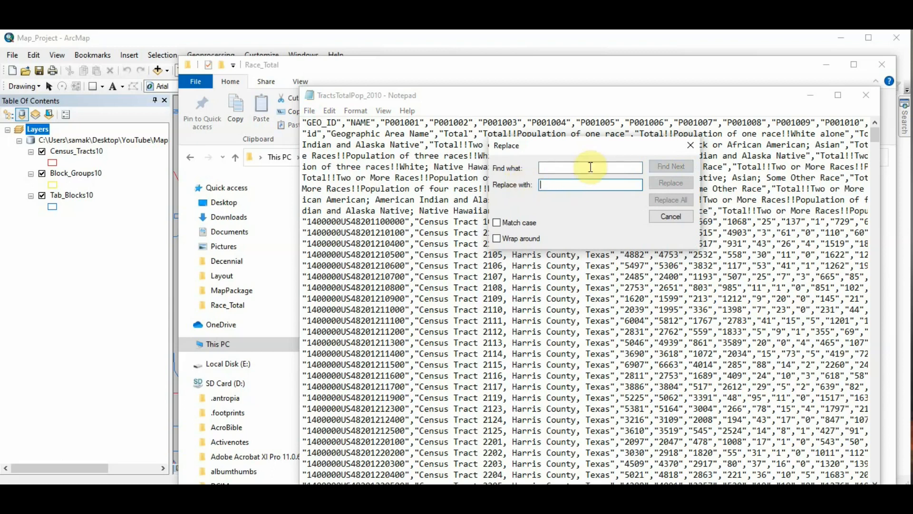
{"action": "left_click", "coordinate": [590, 169]}
{"action": "key", "text": "ctrl+v"}
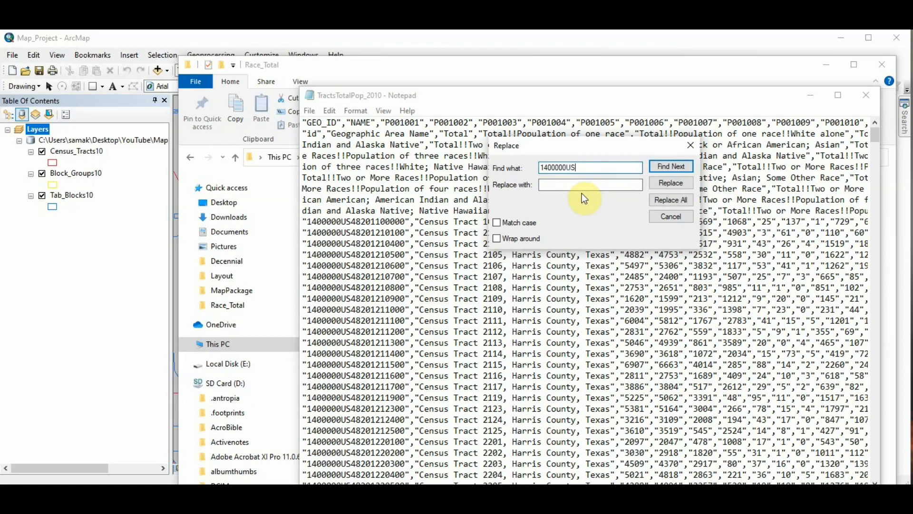
Strip the 1400000US prefix from every record, save the TractsTotalPop_2010 file and minimize it.
{"action": "left_click", "coordinate": [670, 167]}
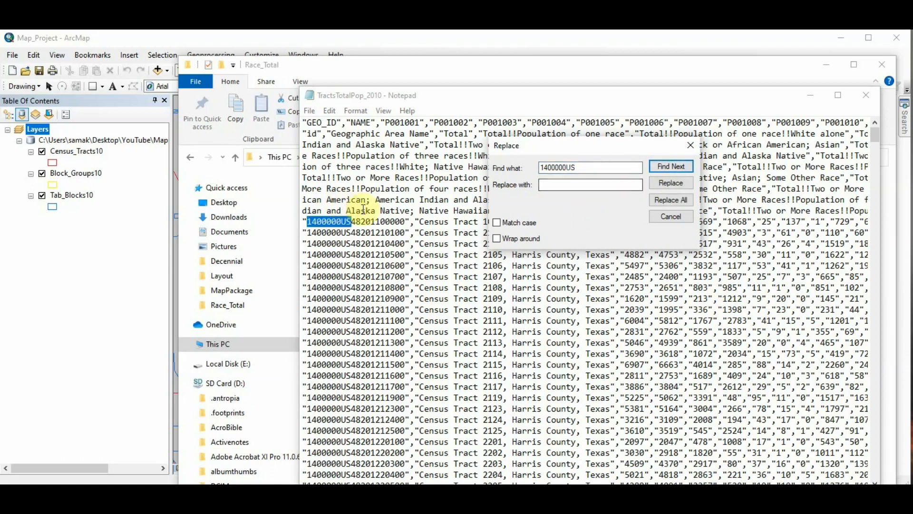
{"action": "left_click", "coordinate": [671, 183]}
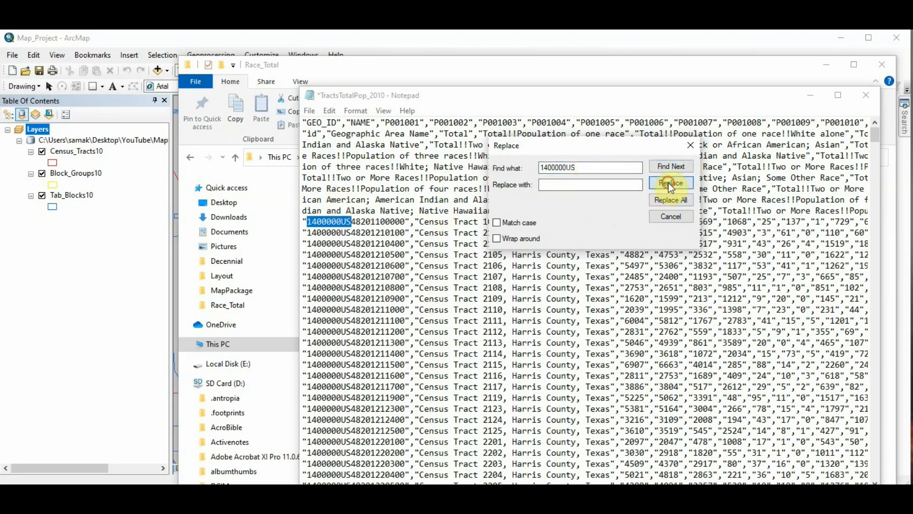
{"action": "left_click", "coordinate": [668, 200]}
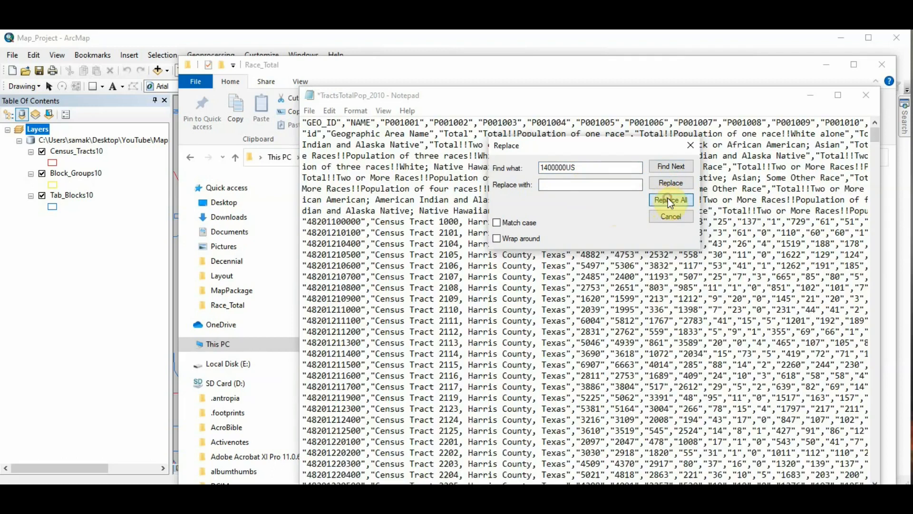
{"action": "key", "text": "Escape"}
{"action": "left_click", "coordinate": [329, 110]}
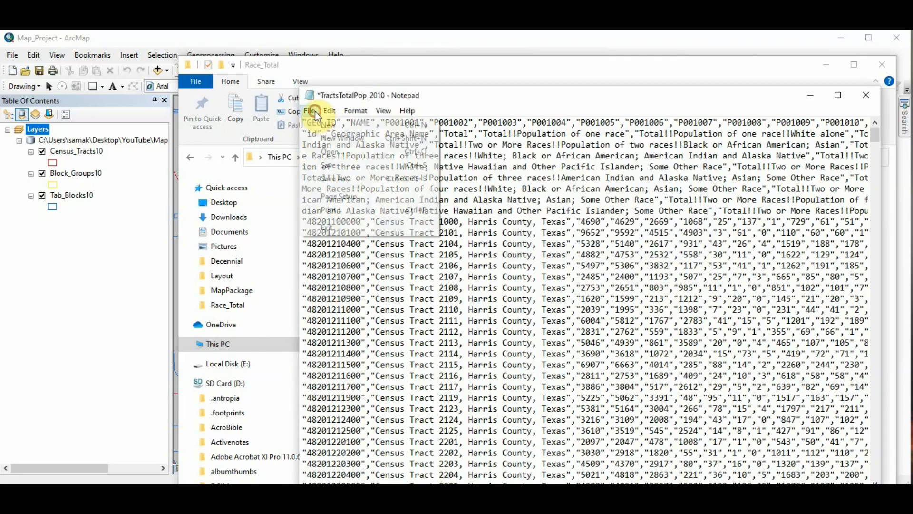
{"action": "left_click", "coordinate": [310, 114]}
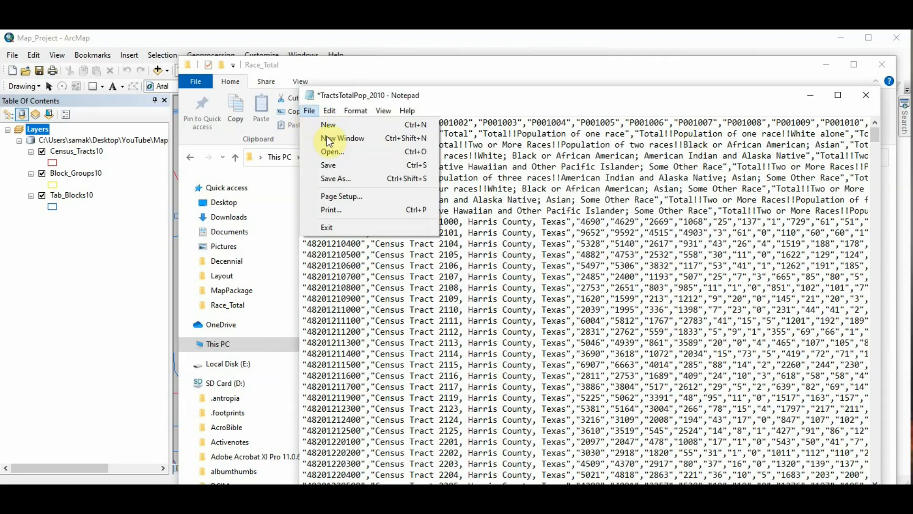
{"action": "left_click", "coordinate": [338, 165]}
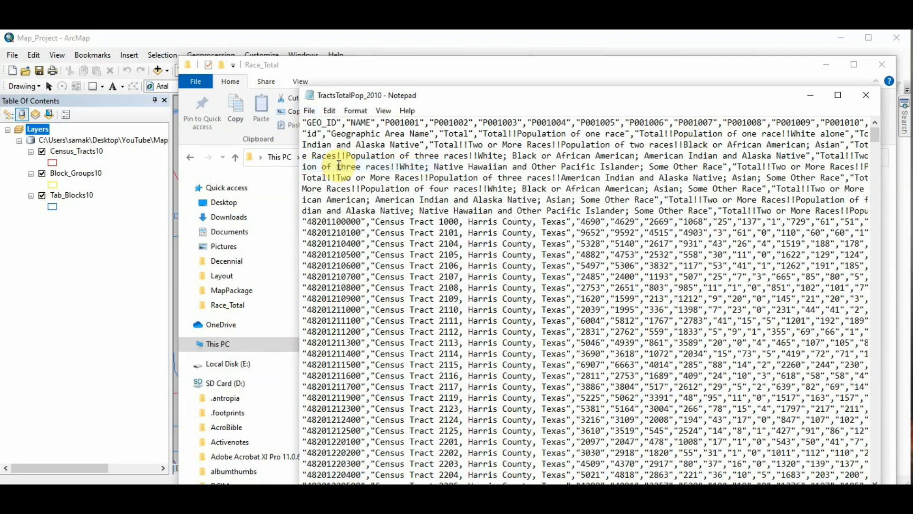
{"action": "left_click", "coordinate": [811, 95]}
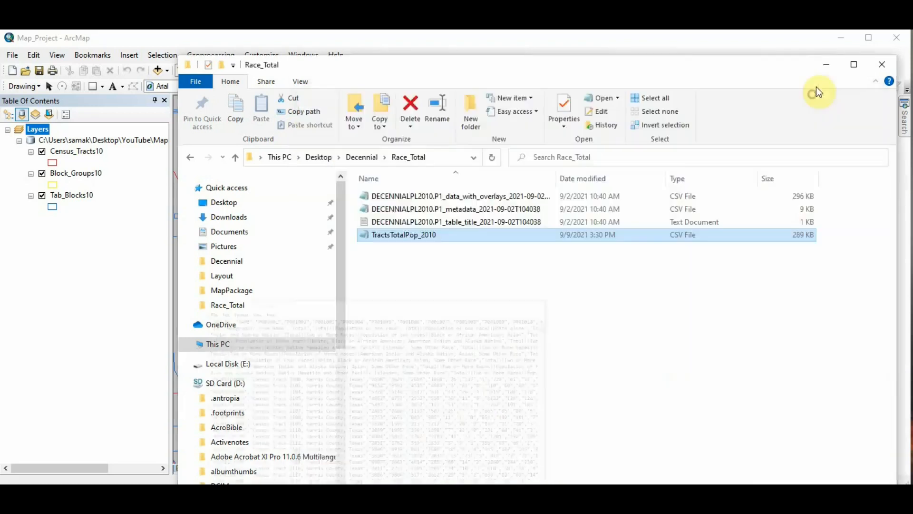
Return to ArcMap and add TractsTotalPop_2010.csv from the Race_Total folder to the map.
{"action": "left_click", "coordinate": [826, 64]}
{"action": "double_click", "coordinate": [347, 203]}
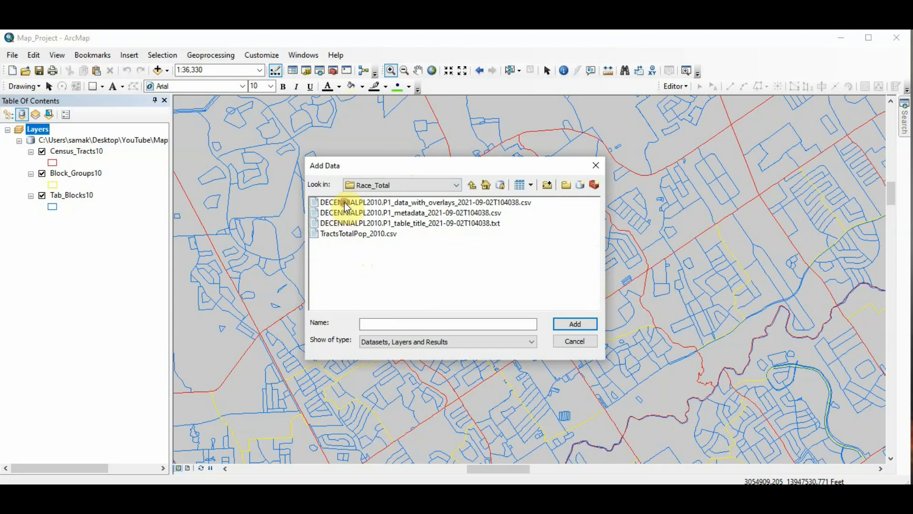
{"action": "left_click", "coordinate": [361, 233]}
{"action": "left_click", "coordinate": [564, 321]}
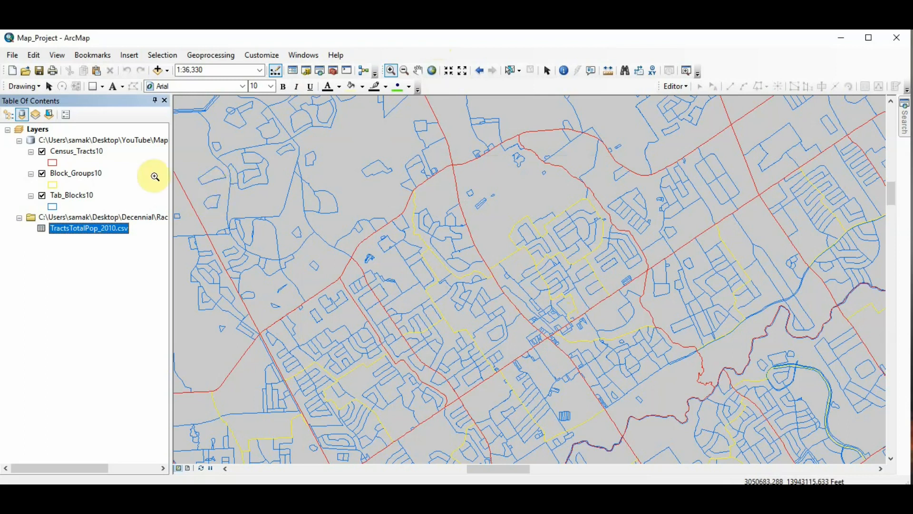
{"action": "right_click", "coordinate": [92, 152]}
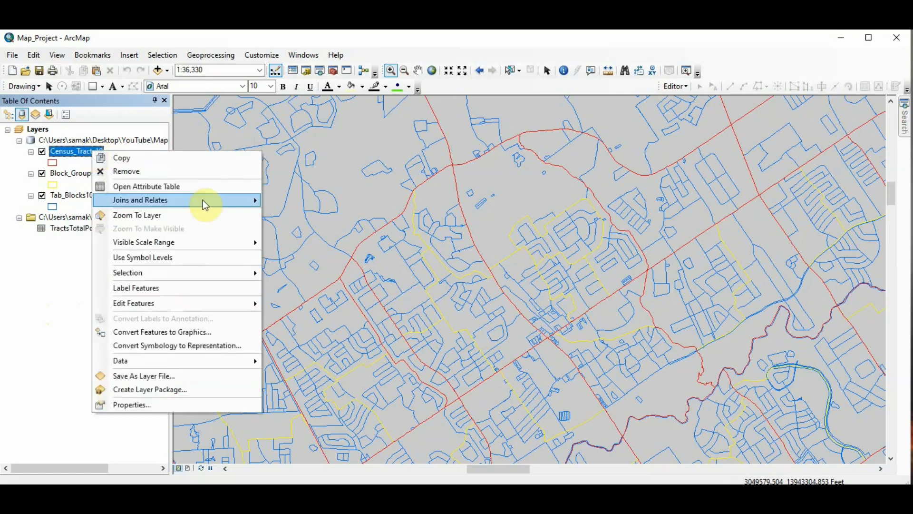
{"action": "mouse_move", "coordinate": [202, 200]}
{"action": "left_click", "coordinate": [325, 206]}
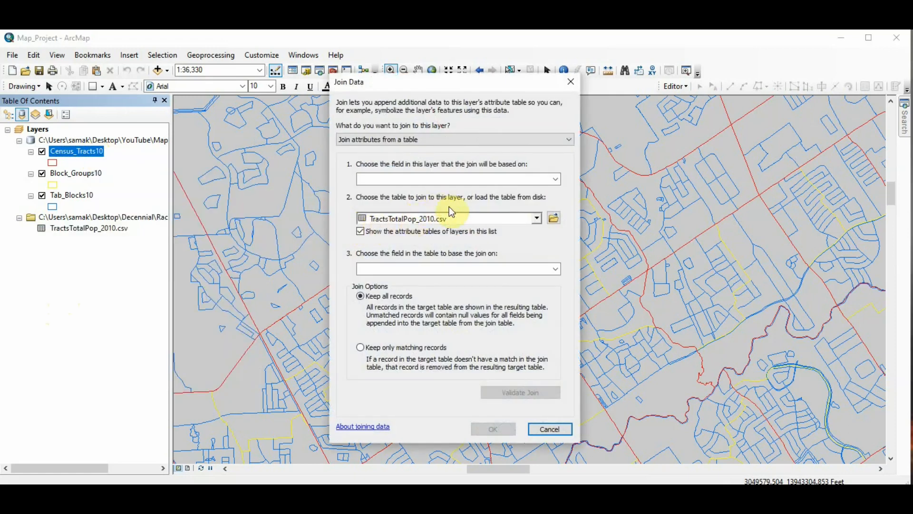
{"action": "left_click", "coordinate": [557, 179]}
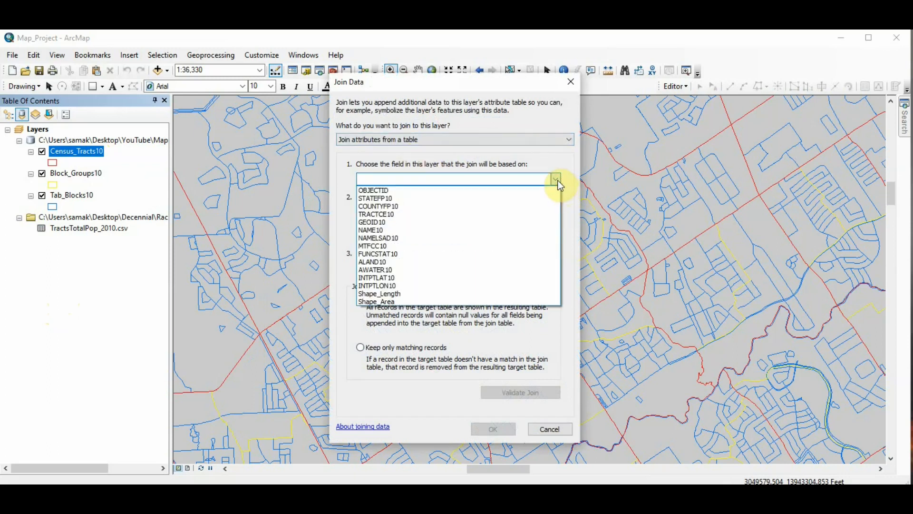
{"action": "left_click", "coordinate": [557, 181]}
{"action": "left_click", "coordinate": [561, 429]}
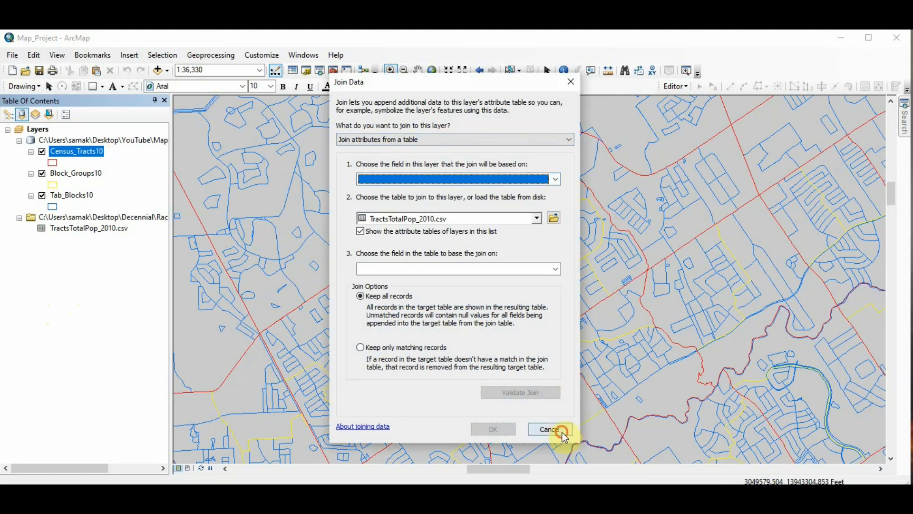
Open the TractsTotalPop_2010.csv table, widen its GEO_ID column and check the edited identifiers.
{"action": "right_click", "coordinate": [74, 227]}
{"action": "left_click", "coordinate": [102, 235]}
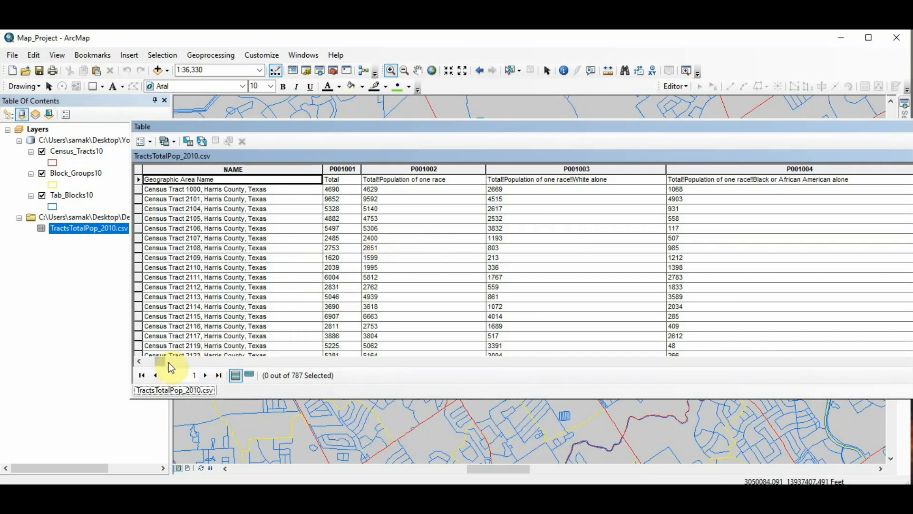
{"action": "left_click_drag", "start_coordinate": [168, 363], "coordinate": [136, 359]}
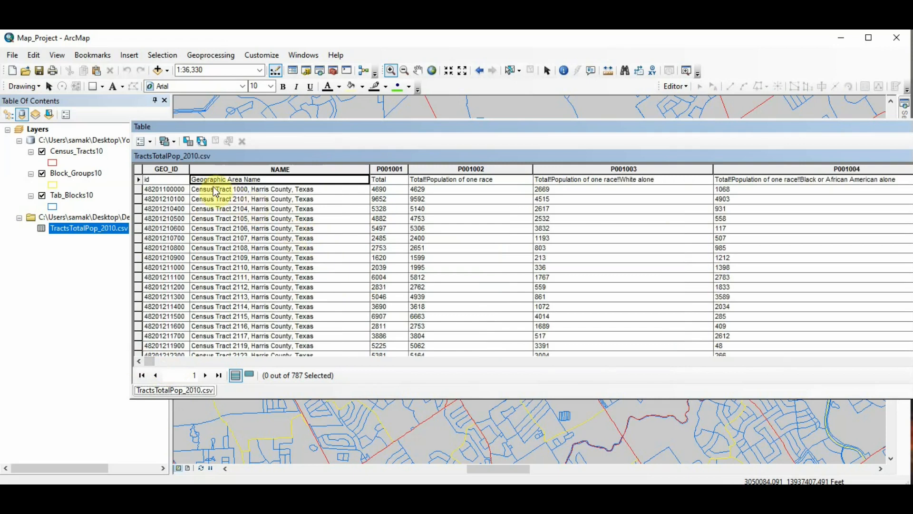
{"action": "left_click_drag", "start_coordinate": [192, 170], "coordinate": [291, 170]}
{"action": "left_click", "coordinate": [184, 185]}
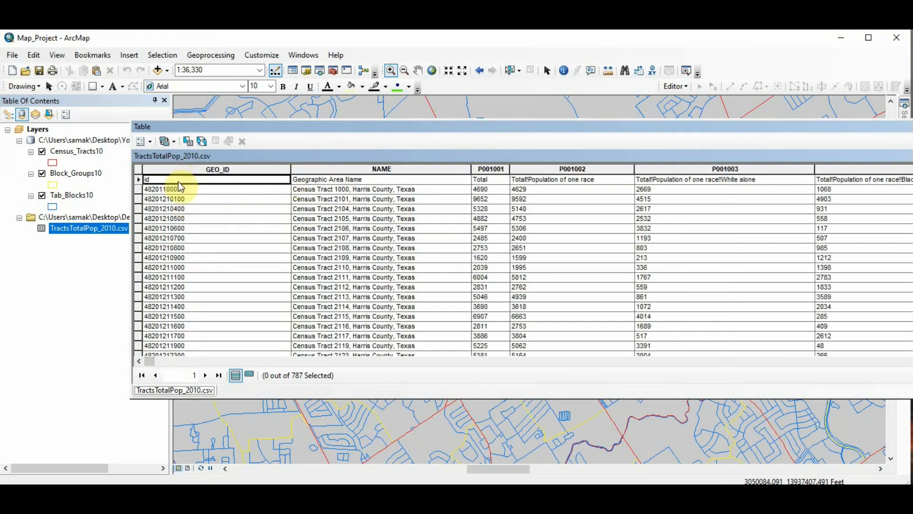
Open the Census_Tracts10 attribute table in a vertical tab group beside the CSV table and compare its GEOID10 column with GEO_ID.
{"action": "left_click", "coordinate": [184, 171]}
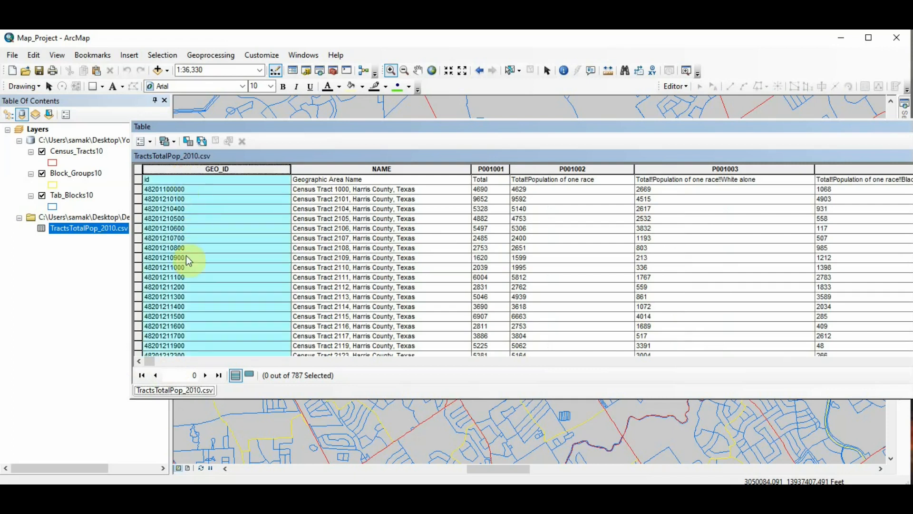
{"action": "scroll", "coordinate": [220, 297], "scroll_direction": "down", "scroll_amount": 6}
{"action": "scroll", "coordinate": [221, 300], "scroll_direction": "up", "scroll_amount": 6}
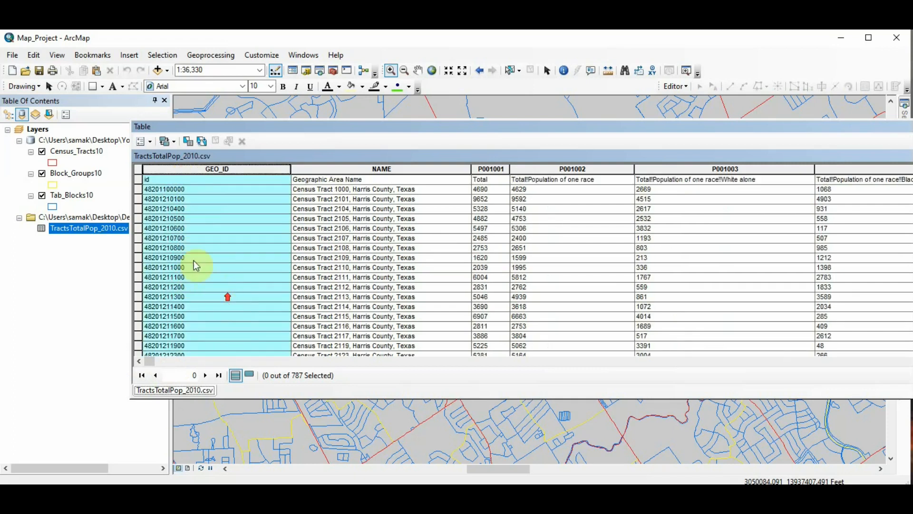
{"action": "right_click", "coordinate": [72, 148]}
{"action": "left_click", "coordinate": [109, 183]}
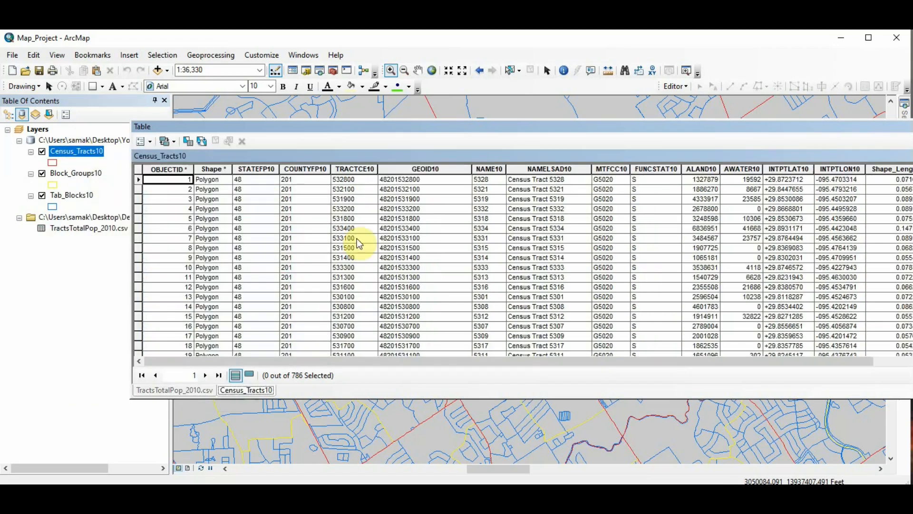
{"action": "left_click", "coordinate": [150, 144]}
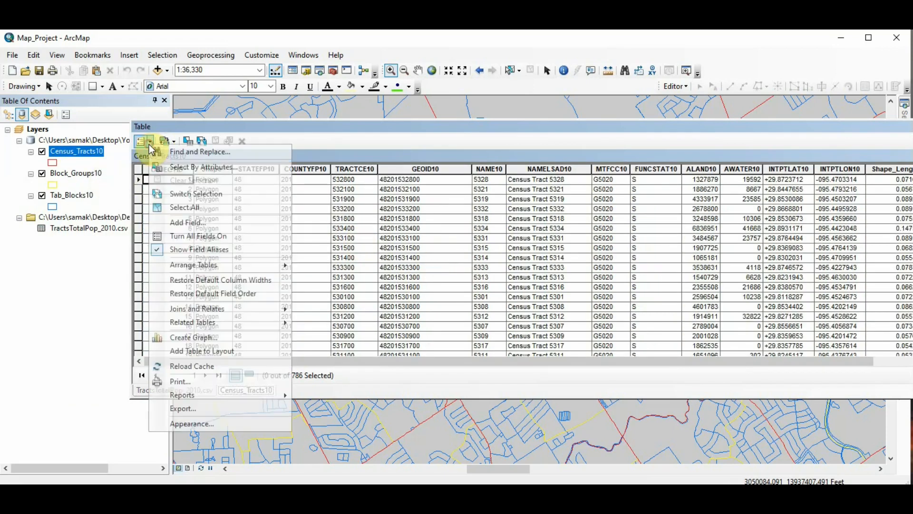
{"action": "mouse_move", "coordinate": [256, 266]}
{"action": "left_click", "coordinate": [343, 279]}
{"action": "left_click", "coordinate": [752, 170]}
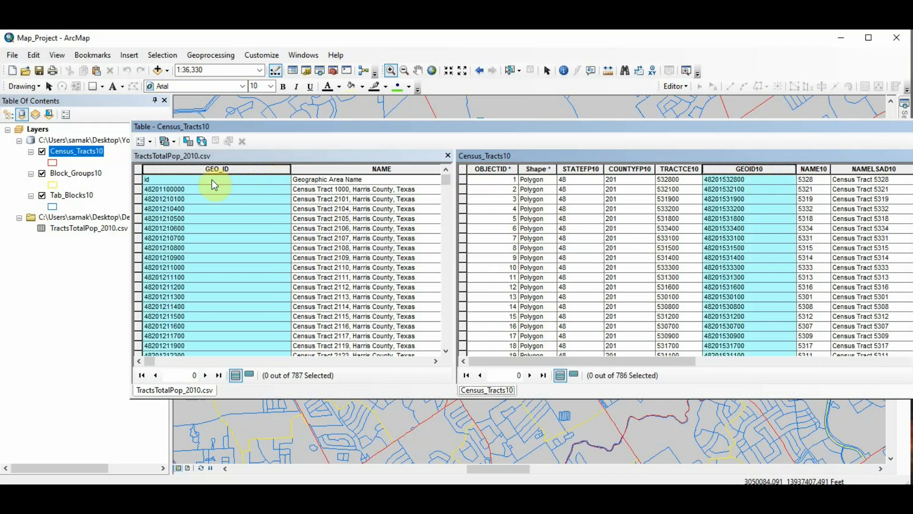
Set up a join on Census_Tracts10 from GEOID10 to the GEO_ID field of TractsTotalPop_2010.csv, keeping all records.
{"action": "right_click", "coordinate": [97, 151]}
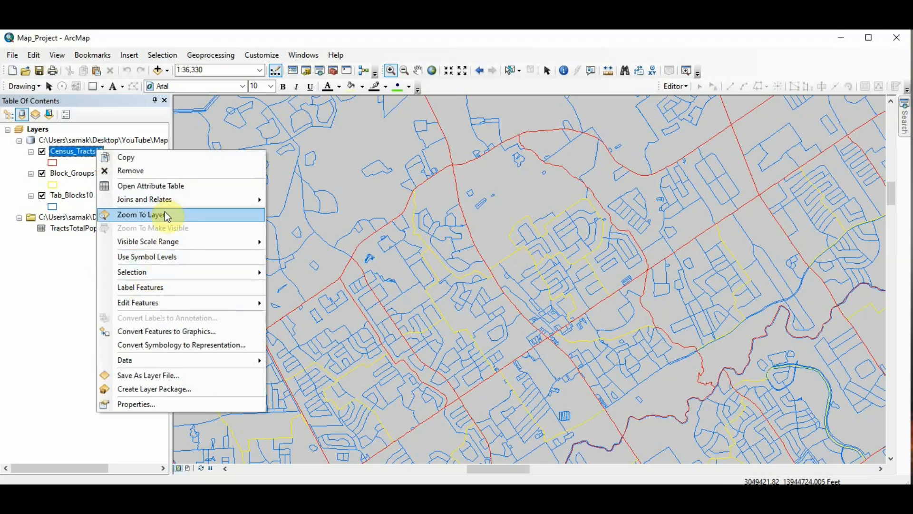
{"action": "mouse_move", "coordinate": [162, 202]}
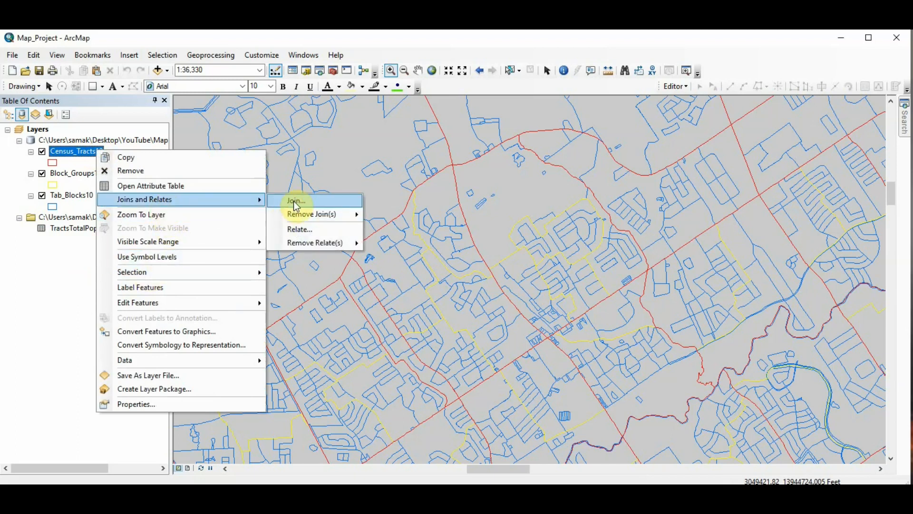
{"action": "left_click", "coordinate": [296, 202]}
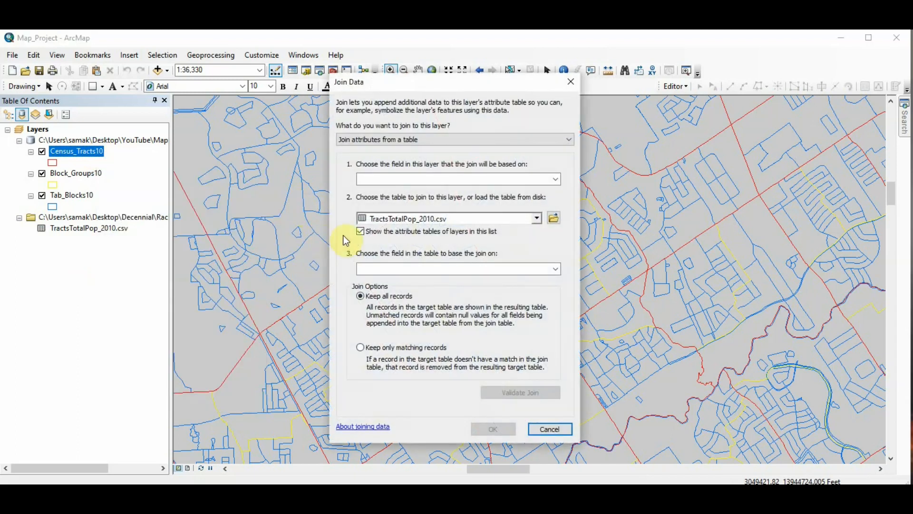
{"action": "left_click", "coordinate": [556, 180]}
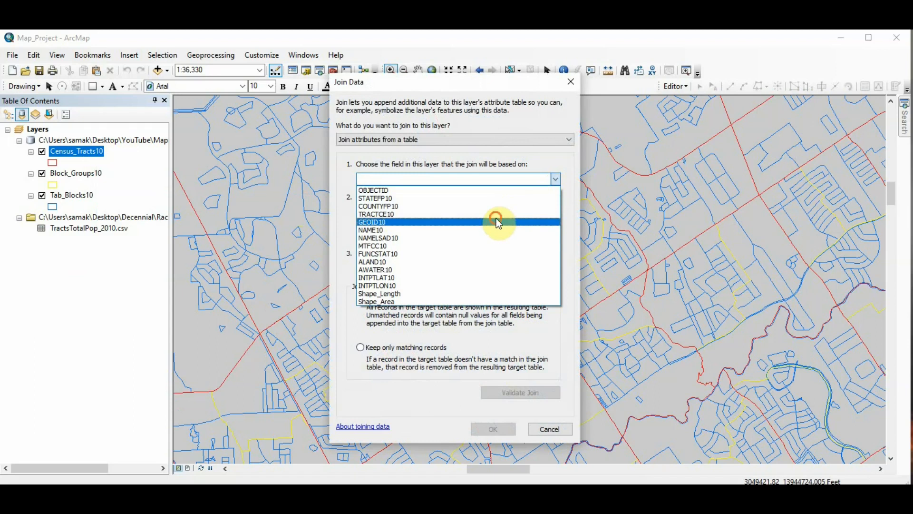
{"action": "left_click", "coordinate": [496, 221]}
{"action": "left_click", "coordinate": [496, 251]}
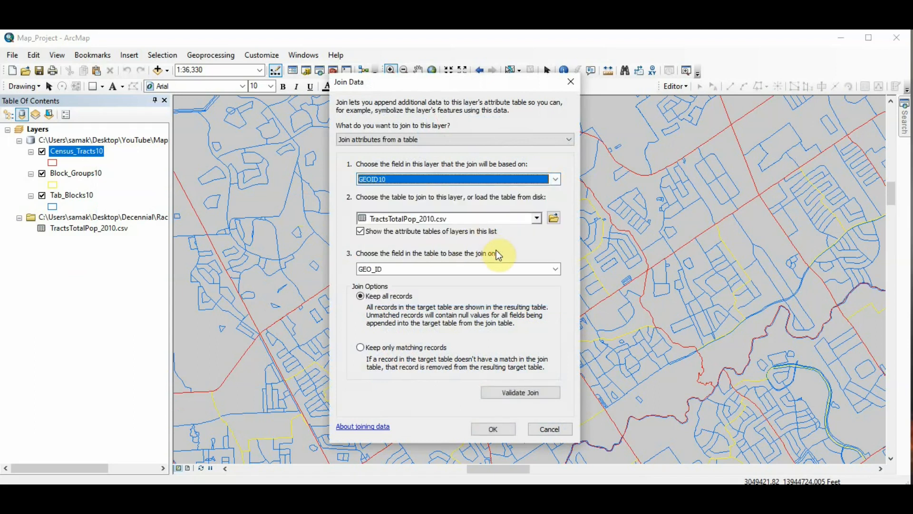
{"action": "left_click", "coordinate": [536, 219]}
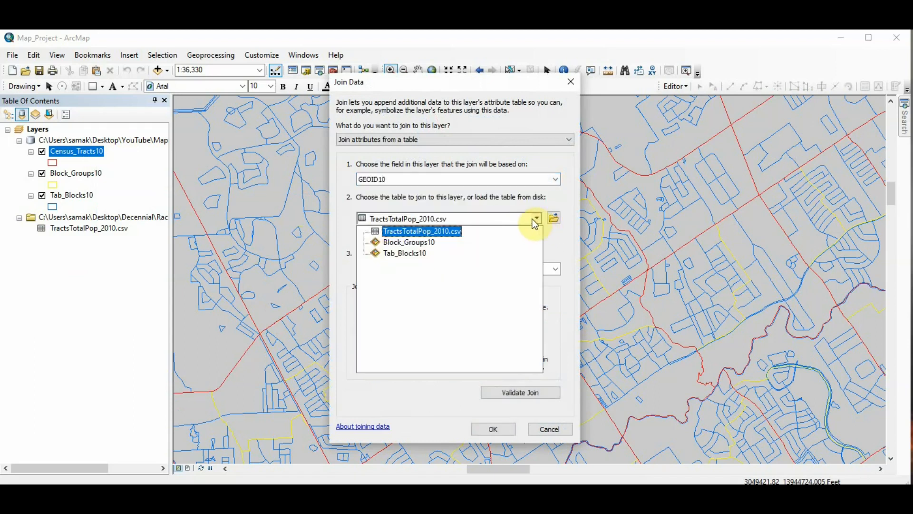
{"action": "left_click", "coordinate": [518, 200]}
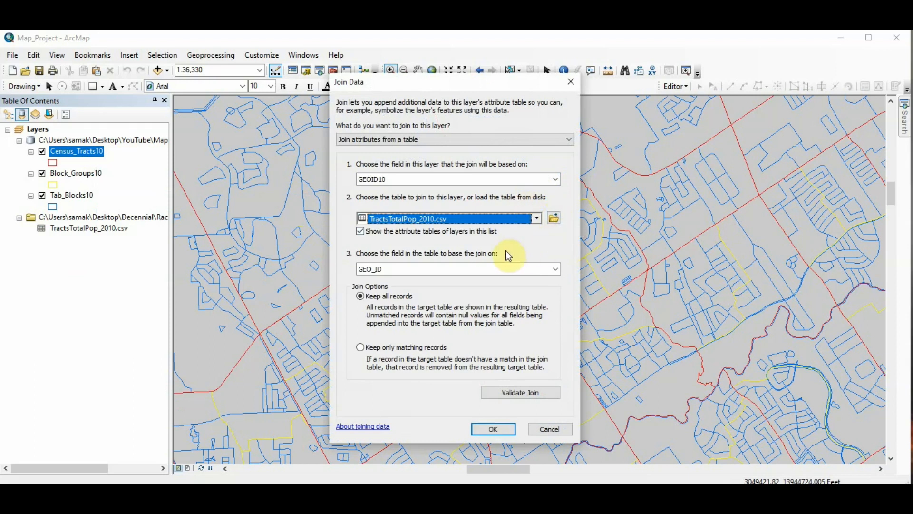
{"action": "left_click", "coordinate": [556, 270]}
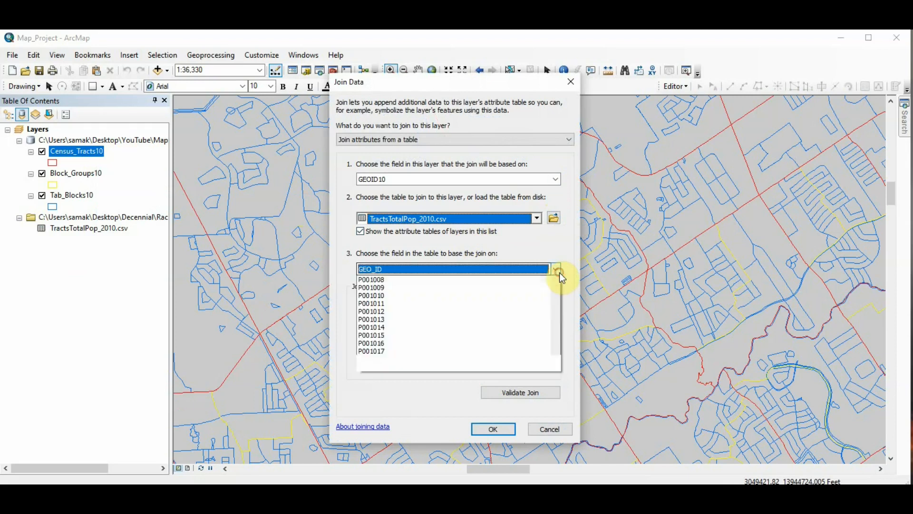
{"action": "left_click", "coordinate": [556, 269]}
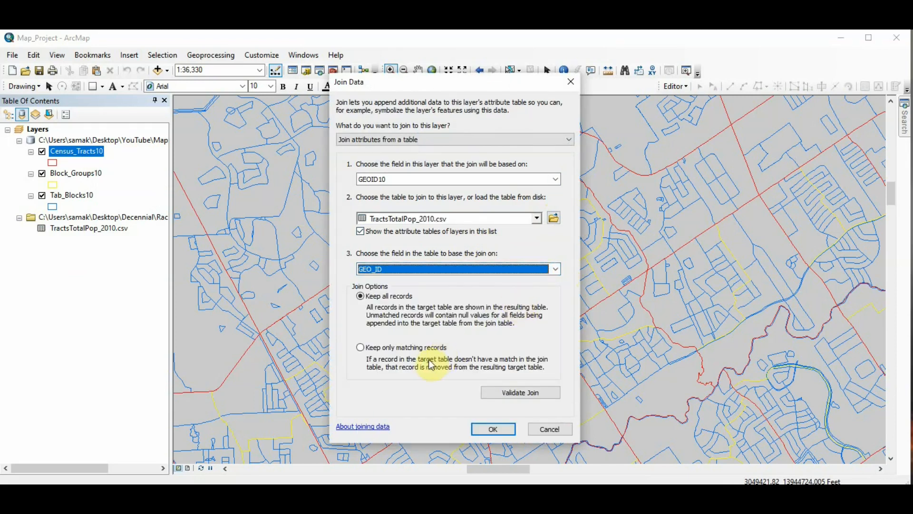
{"action": "left_click", "coordinate": [441, 341]}
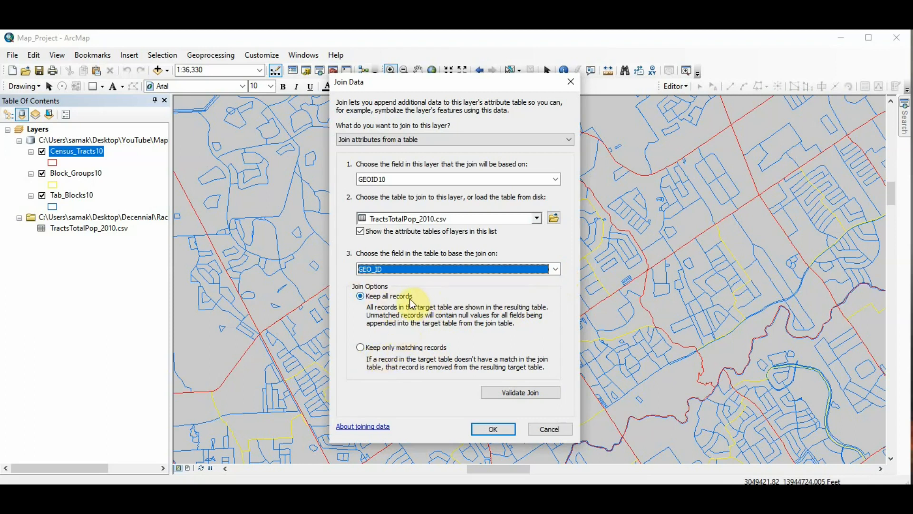
Validate the join, review the validation report and apply the join to Census_Tracts10.
{"action": "left_click", "coordinate": [517, 391]}
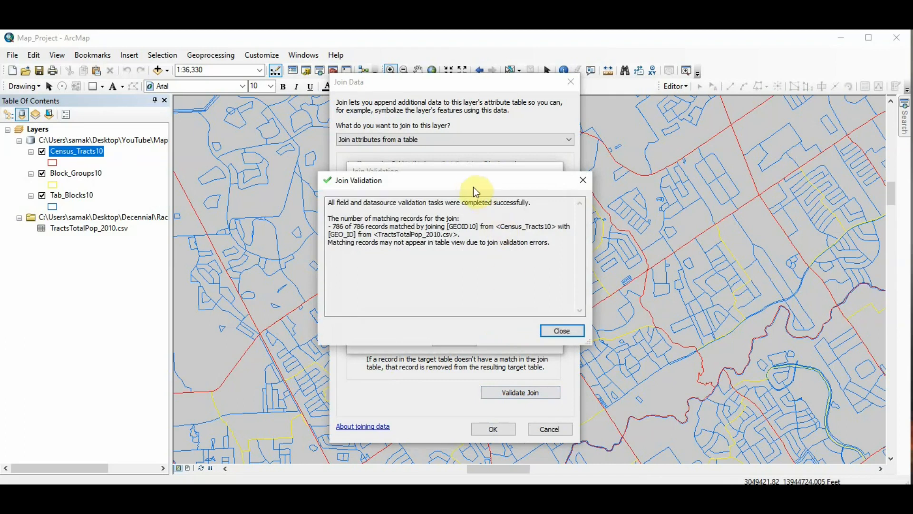
{"action": "left_click_drag", "start_coordinate": [471, 187], "coordinate": [726, 153]}
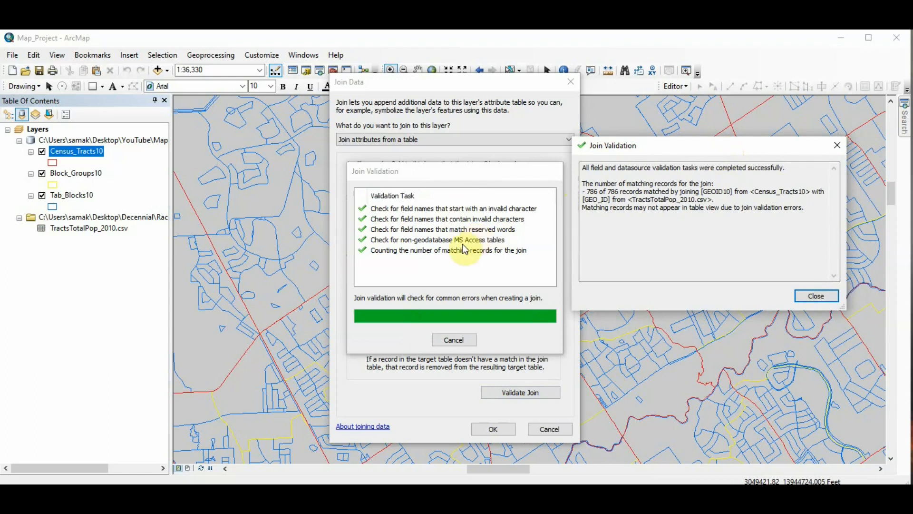
{"action": "left_click", "coordinate": [816, 296]}
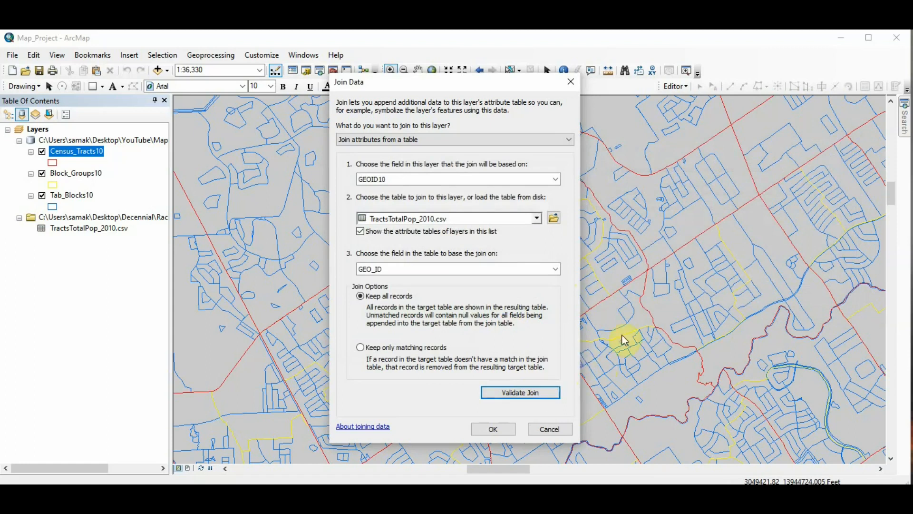
{"action": "left_click", "coordinate": [502, 426]}
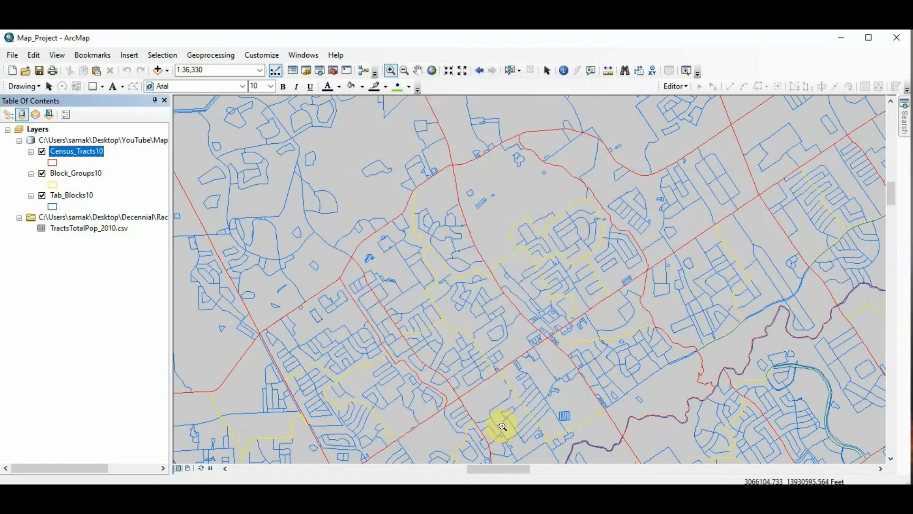
Open the Census_Tracts10 attribute table and look through the original and joined columns.
{"action": "right_click", "coordinate": [79, 150]}
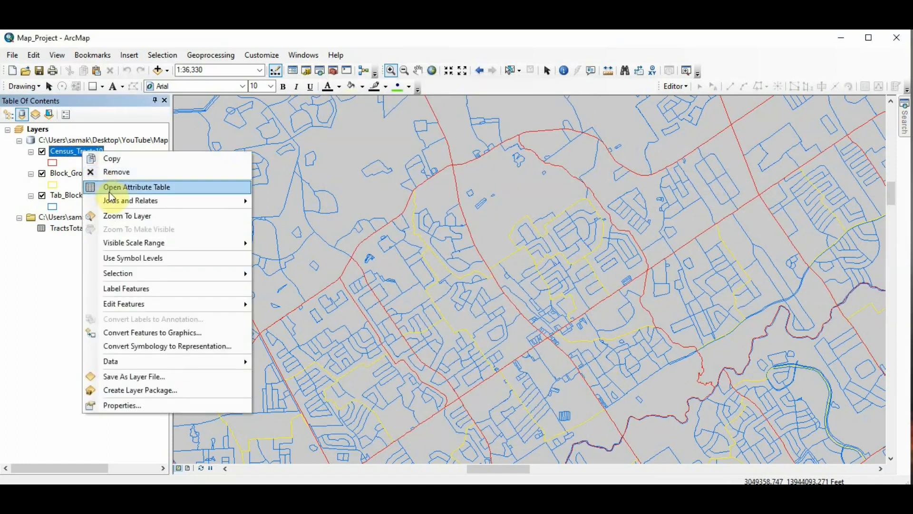
{"action": "left_click", "coordinate": [111, 189]}
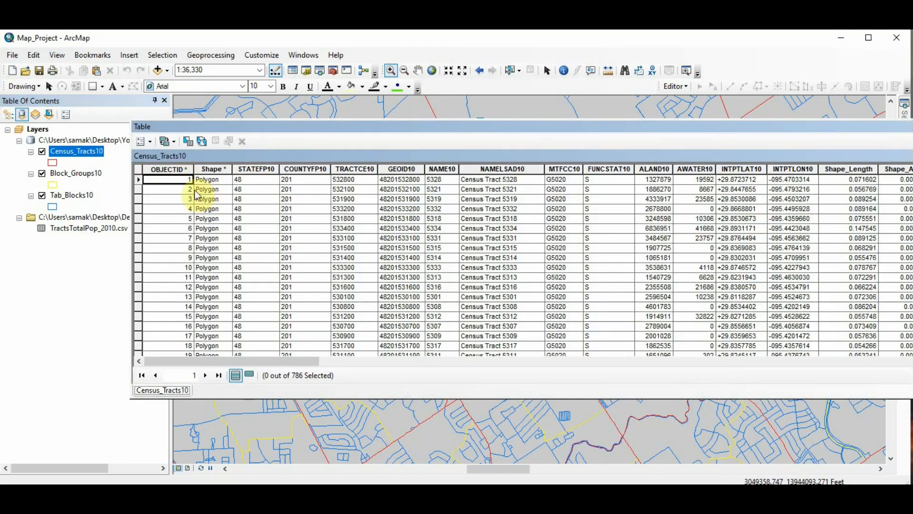
{"action": "scroll", "coordinate": [278, 313], "scroll_direction": "right", "scroll_amount": 6}
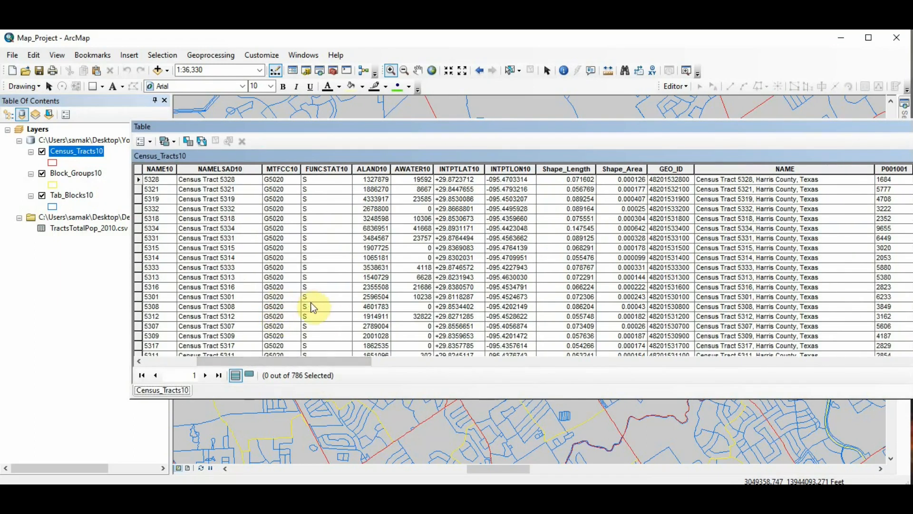
{"action": "scroll", "coordinate": [333, 343], "scroll_direction": "right", "scroll_amount": 10}
{"action": "scroll", "coordinate": [324, 328], "scroll_direction": "left", "scroll_amount": 15}
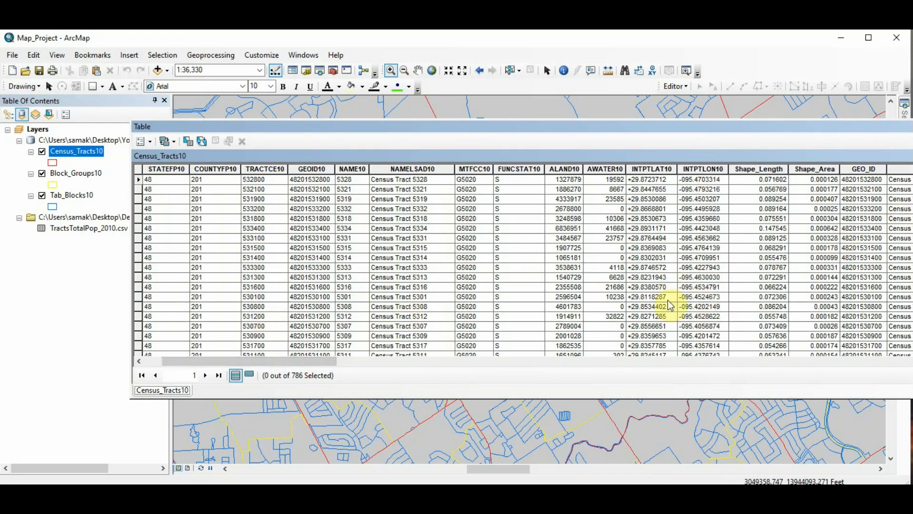
{"action": "left_click_drag", "start_coordinate": [319, 360], "coordinate": [270, 357]}
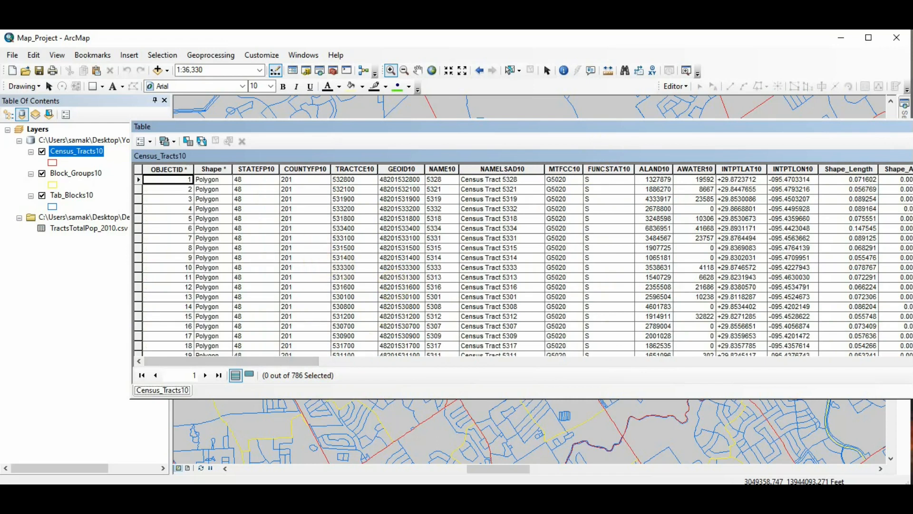
Open TractsTotalPop_2010.csv in a vertical tab group beside Census_Tracts10 and widen the CSV table's pane.
{"action": "right_click", "coordinate": [66, 228]}
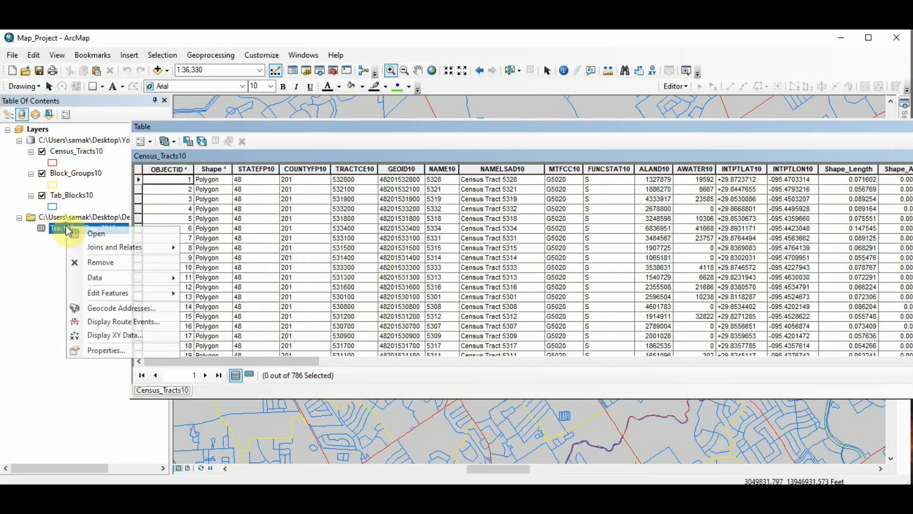
{"action": "left_click", "coordinate": [115, 236]}
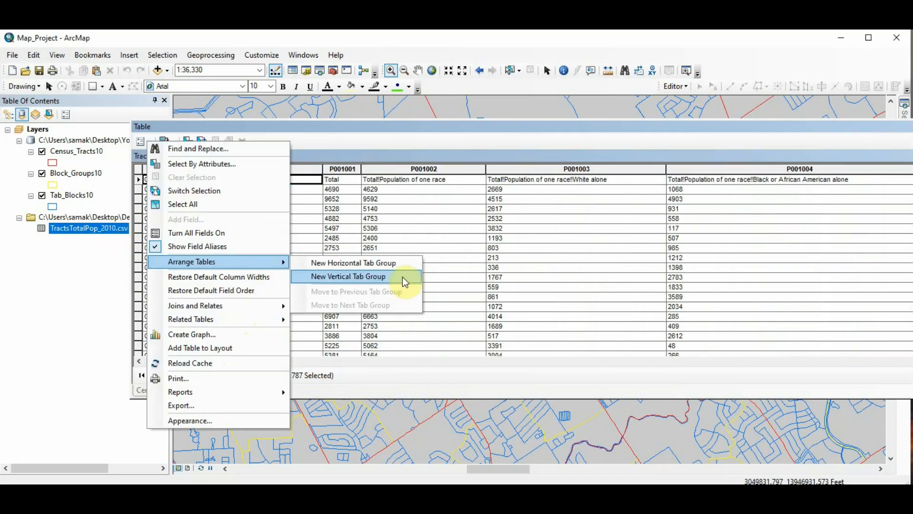
{"action": "left_click", "coordinate": [402, 277]}
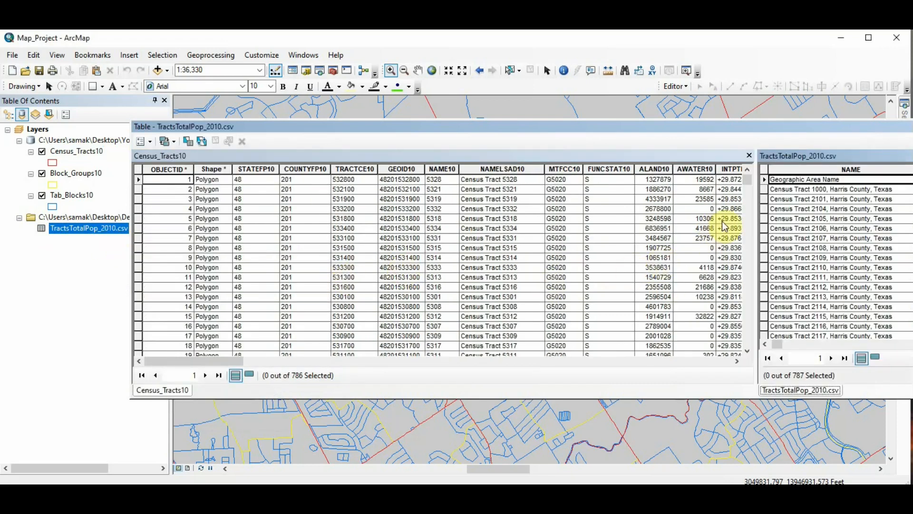
{"action": "left_click_drag", "start_coordinate": [758, 208], "coordinate": [562, 219]}
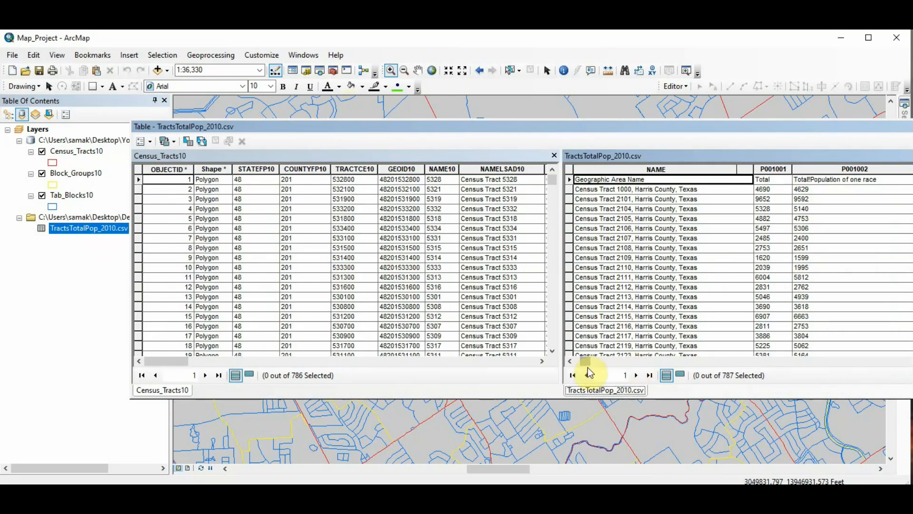
Highlight the P001001 column in both tables and narrow their NAME columns to compare the population fields.
{"action": "left_click", "coordinate": [863, 170]}
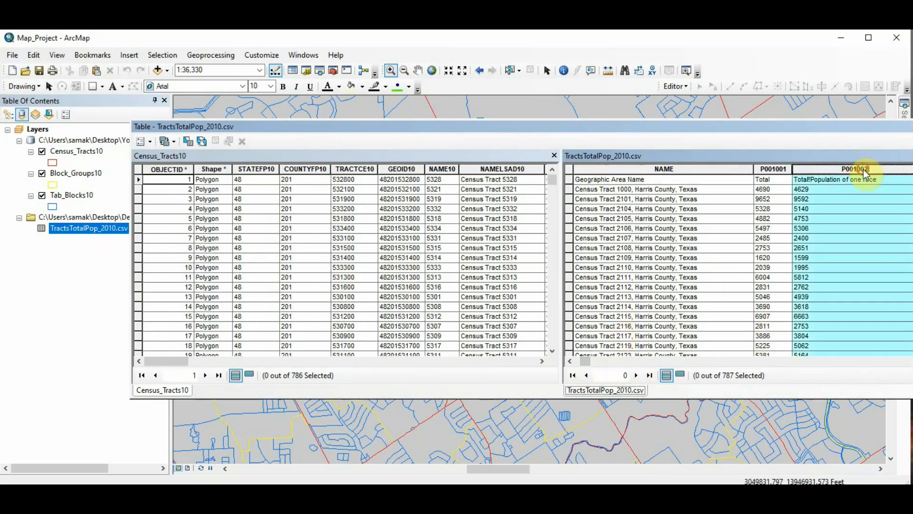
{"action": "left_click", "coordinate": [776, 169]}
{"action": "left_click_drag", "start_coordinate": [184, 365], "coordinate": [241, 364]}
{"action": "left_click_drag", "start_coordinate": [371, 170], "coordinate": [297, 170]}
{"action": "left_click", "coordinate": [318, 171]}
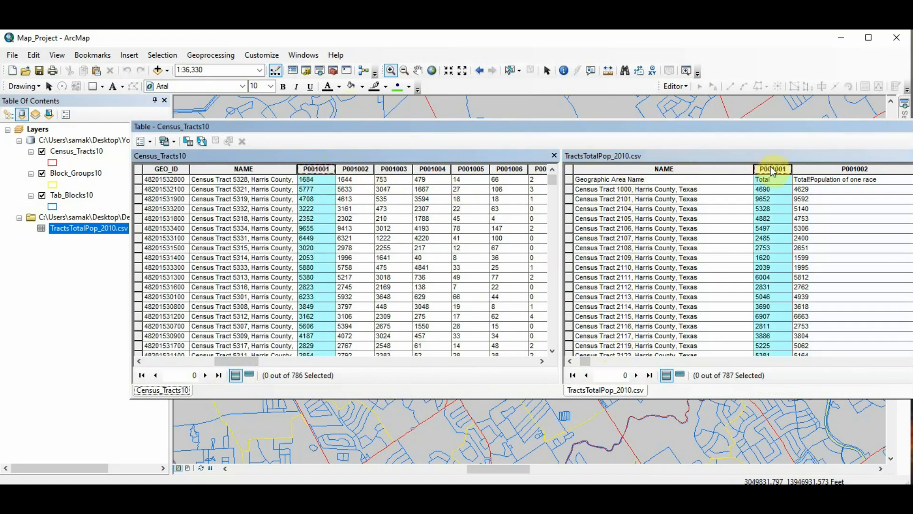
{"action": "left_click_drag", "start_coordinate": [755, 170], "coordinate": [695, 169]}
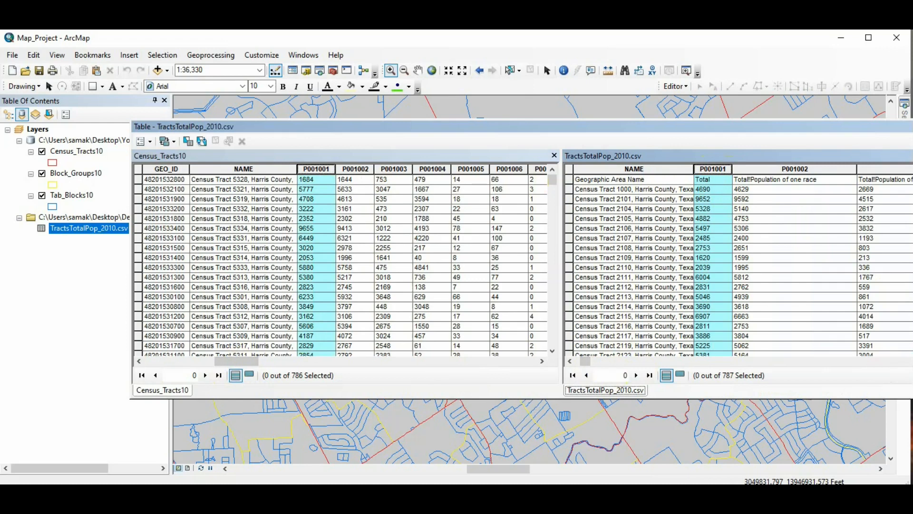
Shrink and reposition the table window to fit the screen, and examine the CSV's field descriptions against the layer's columns.
{"action": "left_click_drag", "start_coordinate": [912, 222], "coordinate": [886, 221]}
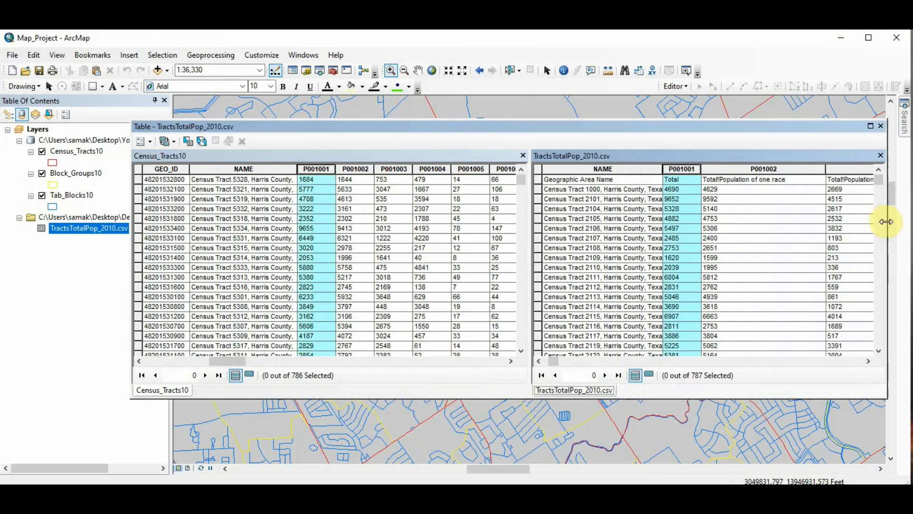
{"action": "left_click", "coordinate": [869, 361]}
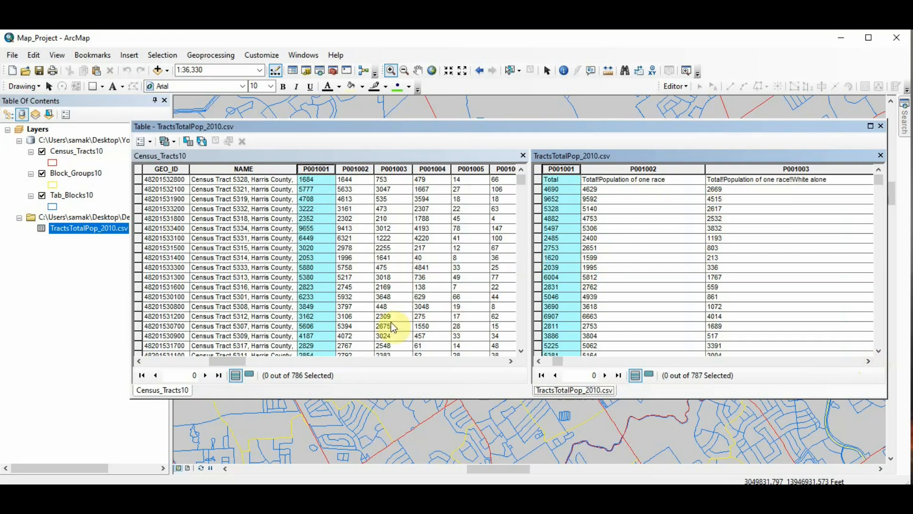
{"action": "left_click_drag", "start_coordinate": [222, 362], "coordinate": [169, 354]}
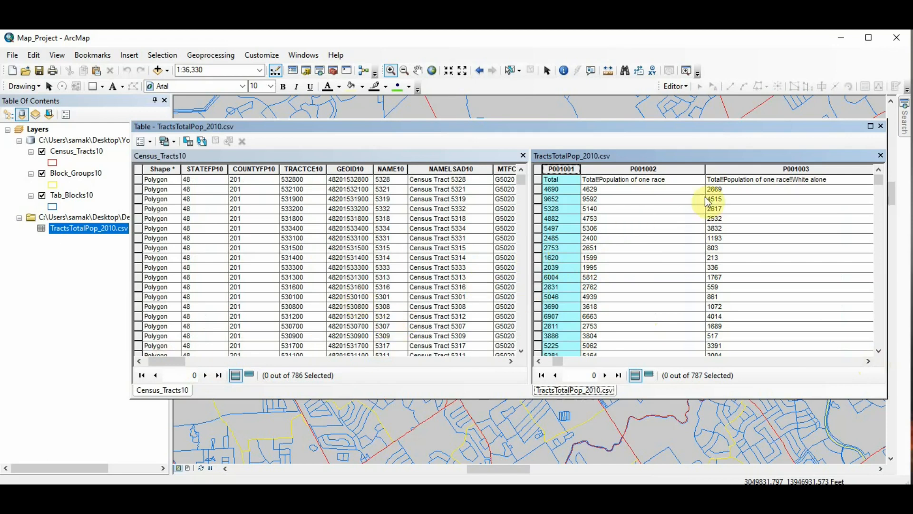
{"action": "left_click_drag", "start_coordinate": [835, 125], "coordinate": [785, 139]}
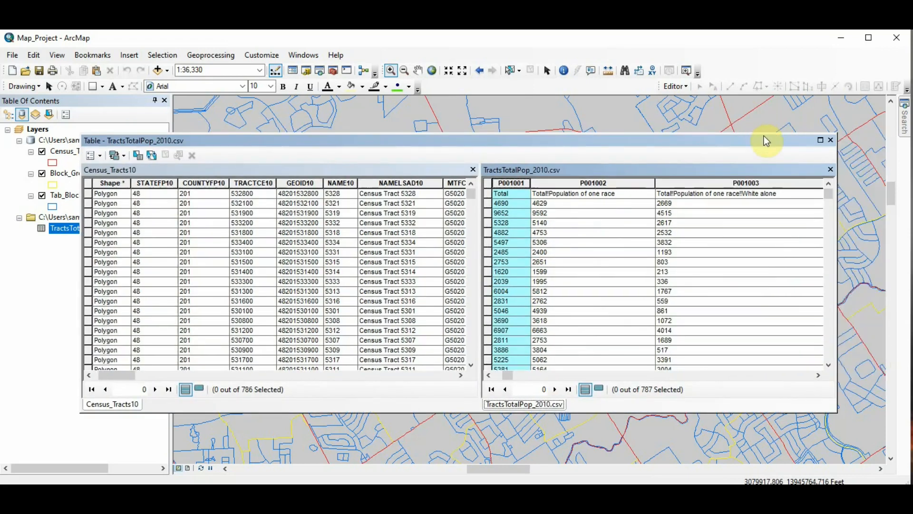